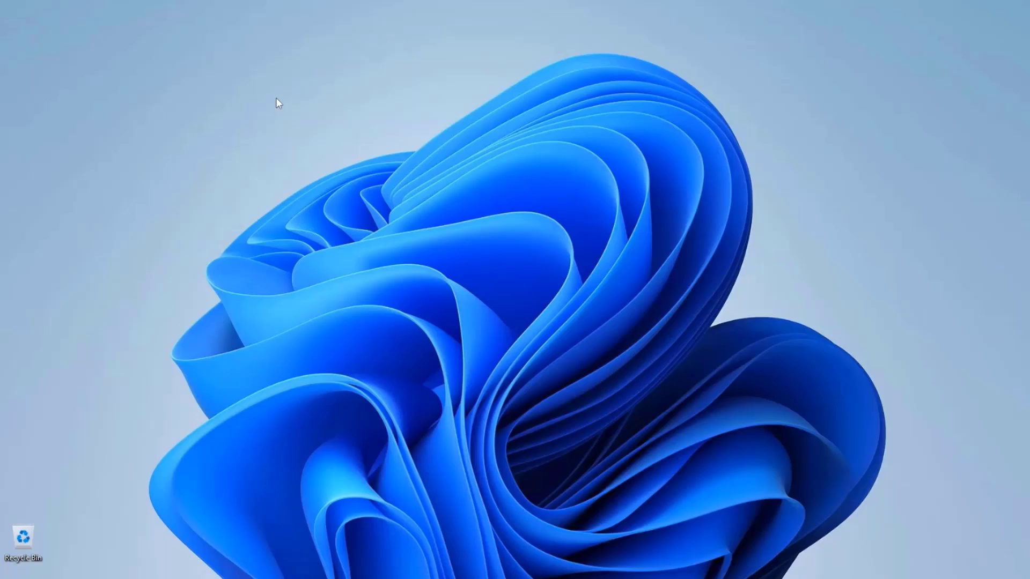
Launch Google Chrome from Windows search so its new tab page is showing
{"action": "key", "text": "super"}
{"action": "type", "text": "chr"}
{"action": "key", "text": "Down"}
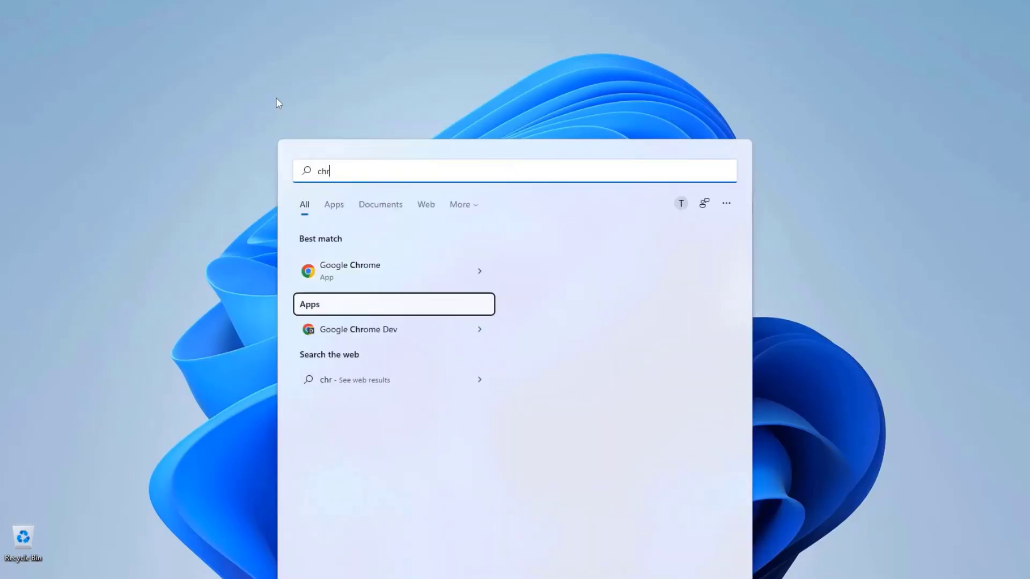
{"action": "key", "text": "Down"}
{"action": "key", "text": "Return"}
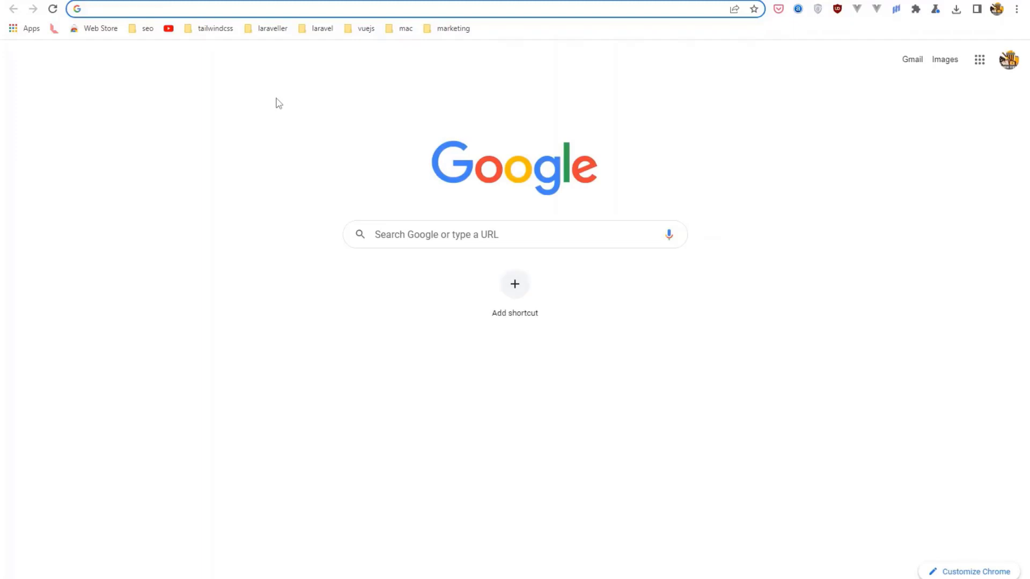
{"action": "type", "text": "xampp"}
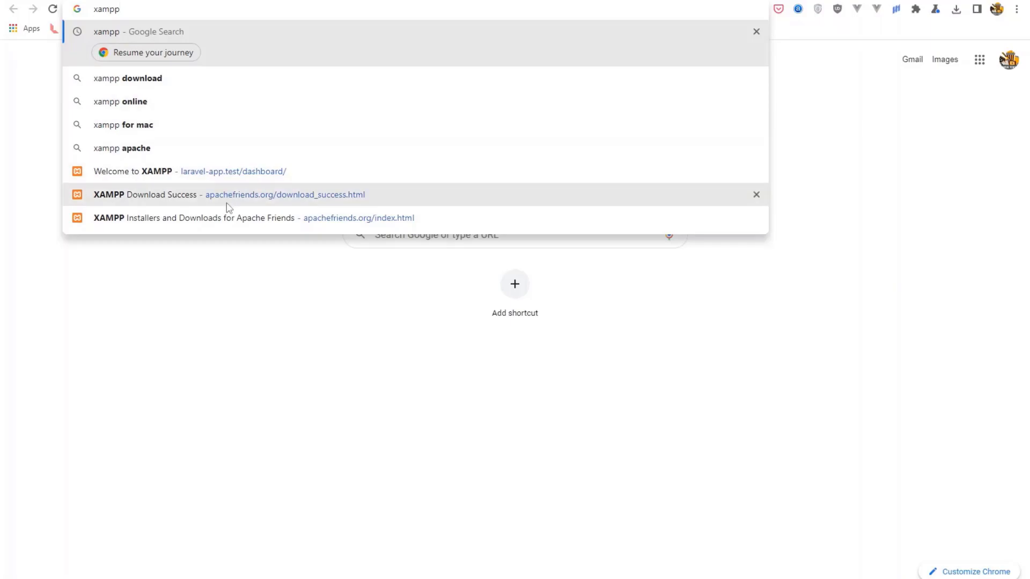
Go to the XAMPP installers and downloads page on apachefriends.org
{"action": "left_click", "coordinate": [231, 222]}
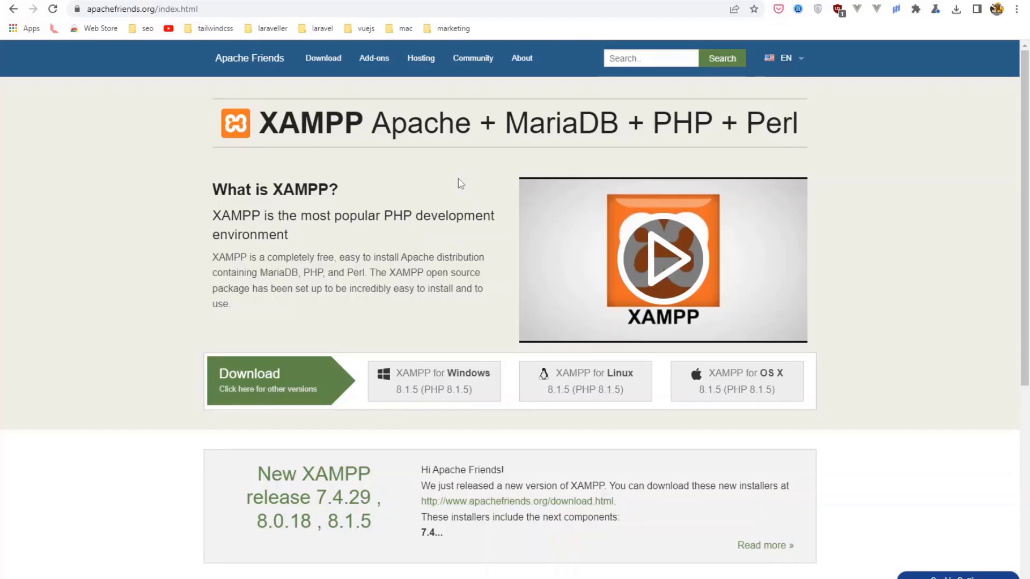
Launch XAMPP Control Panel, start Apache and MySQL, and return to the browser
{"action": "key", "text": "super"}
{"action": "type", "text": "xa"}
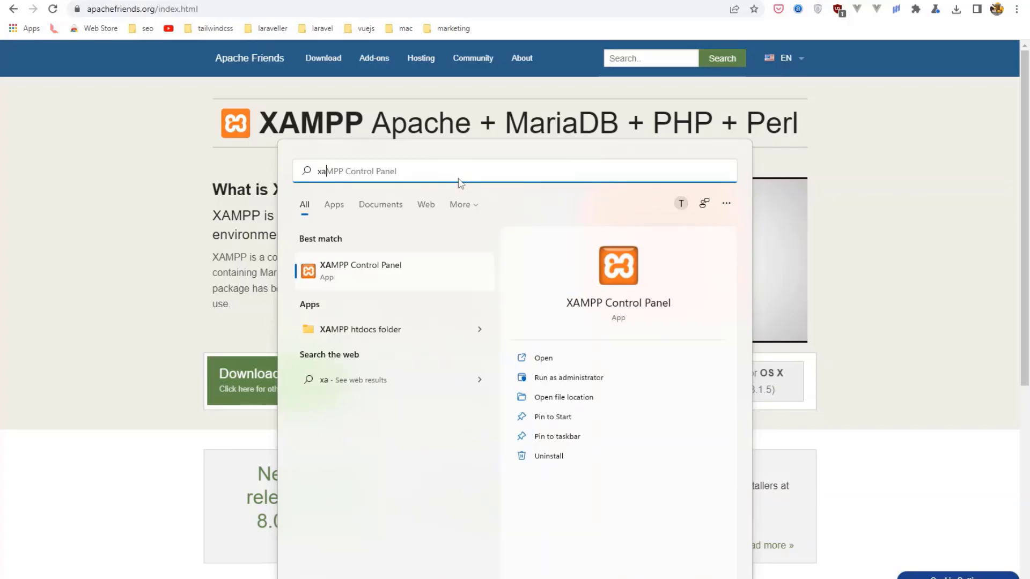
{"action": "key", "text": "Return"}
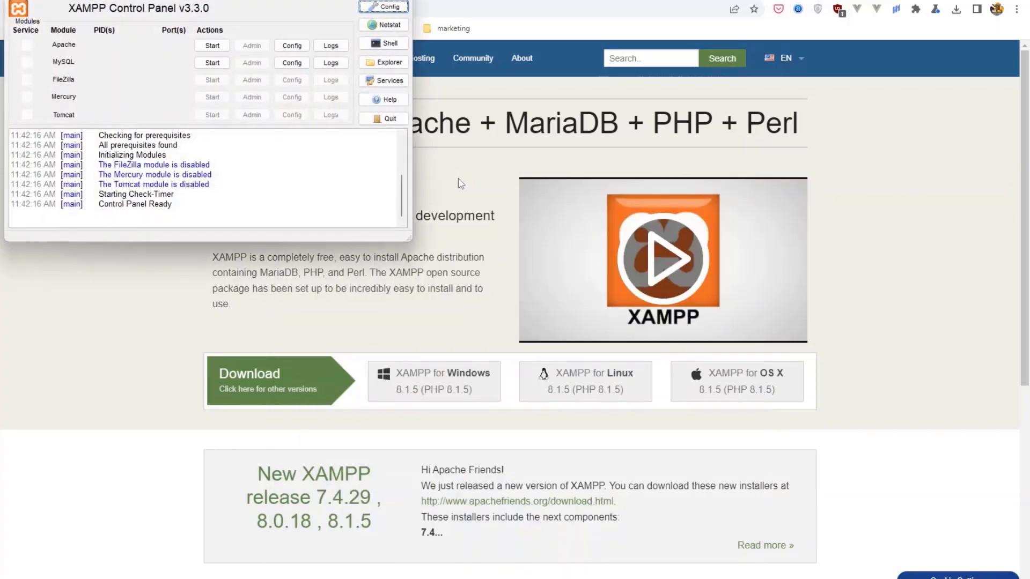
{"action": "left_click", "coordinate": [221, 49]}
{"action": "left_click", "coordinate": [212, 63]}
{"action": "left_click", "coordinate": [125, 297]}
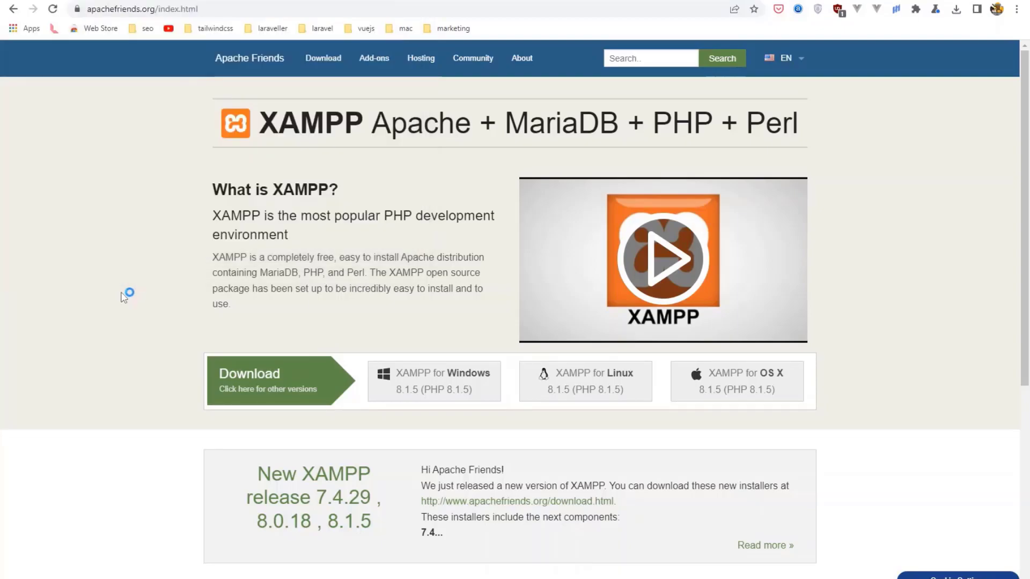
Visit getcomposer.org in a new tab and go to its Download page
{"action": "key", "text": "ctrl+t"}
{"action": "type", "text": "ge"}
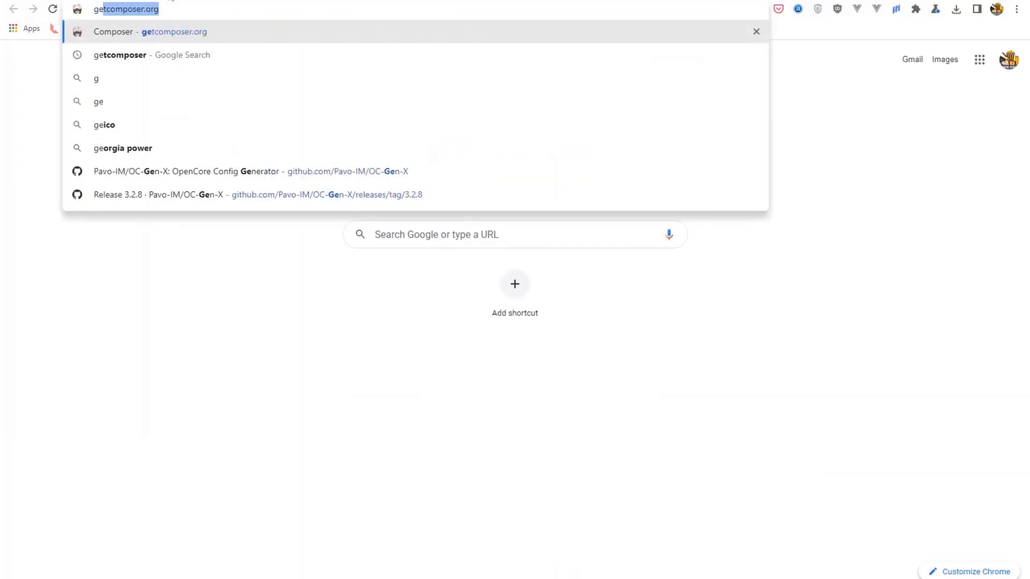
{"action": "type", "text": "t"}
{"action": "key", "text": "Return"}
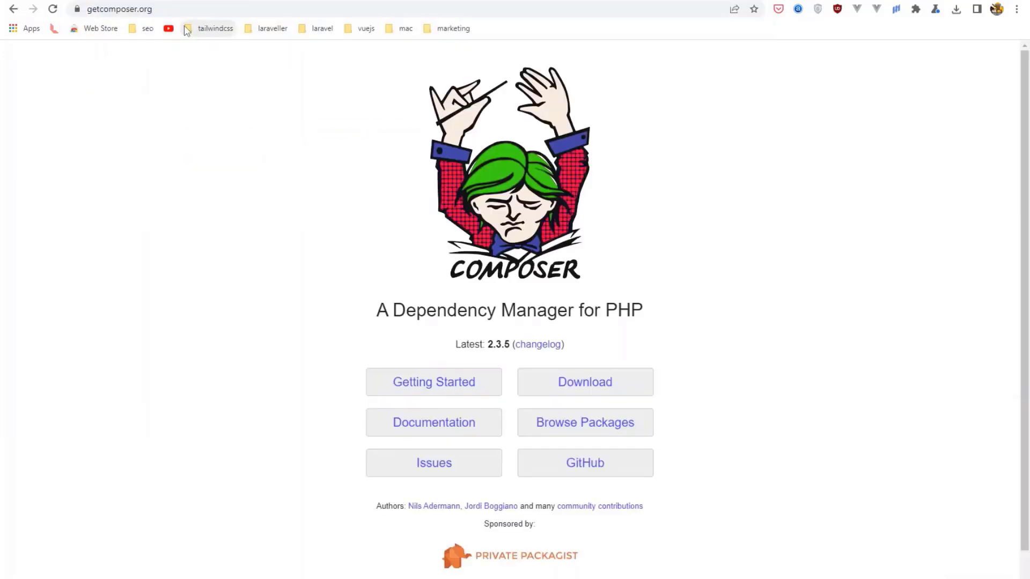
{"action": "left_click", "coordinate": [613, 391]}
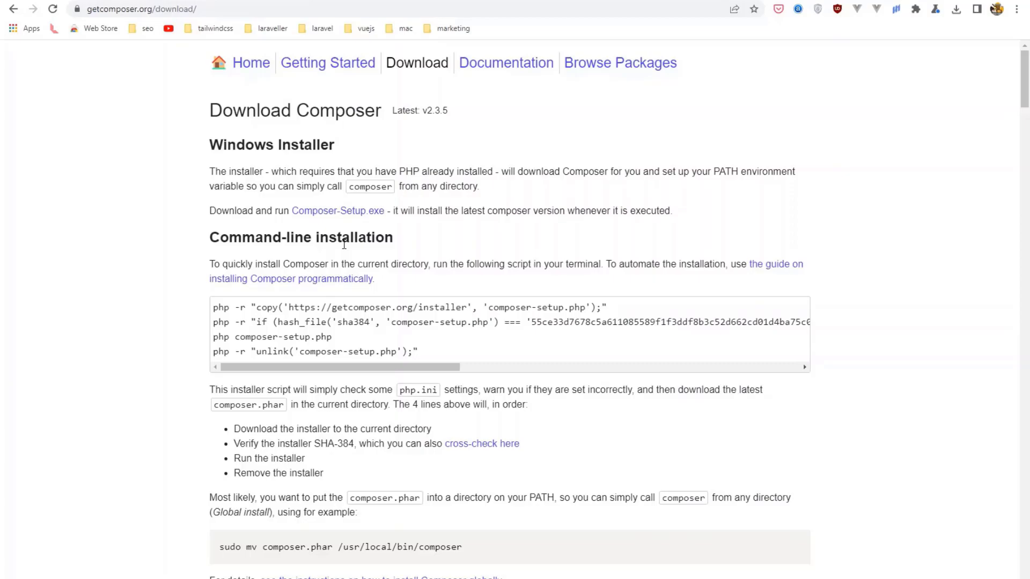
Go to laravel.com's Installation Via Composer docs and select the create-project command line
{"action": "key", "text": "ctrl+t"}
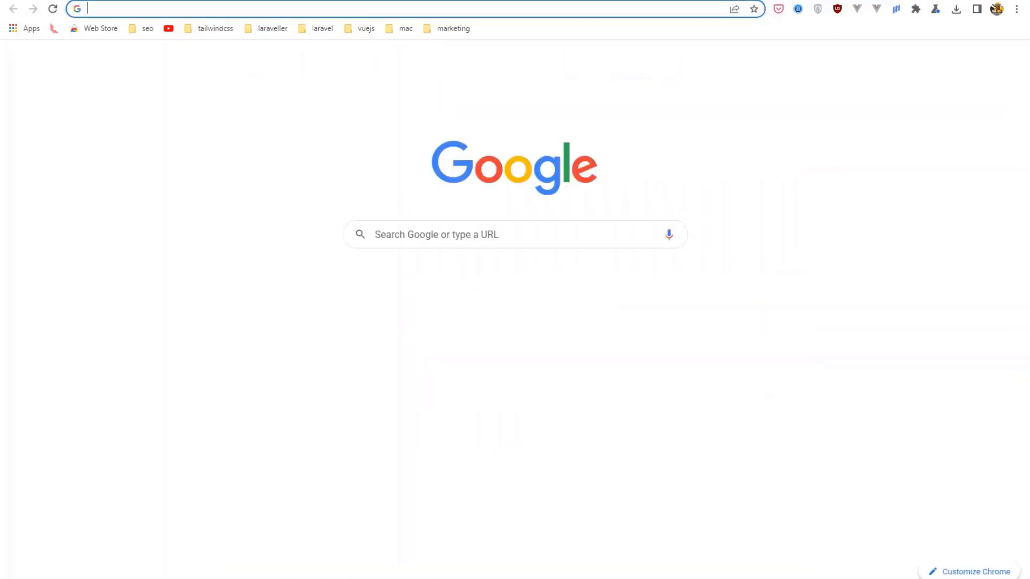
{"action": "type", "text": "laravel"}
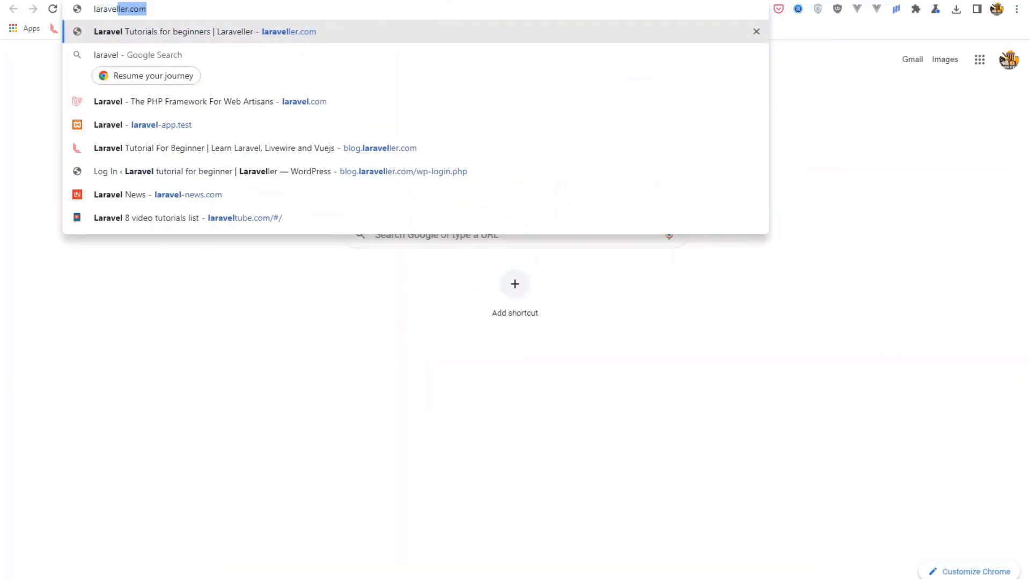
{"action": "key", "text": "Down"}
{"action": "key", "text": "Down"}
{"action": "key", "text": "Return"}
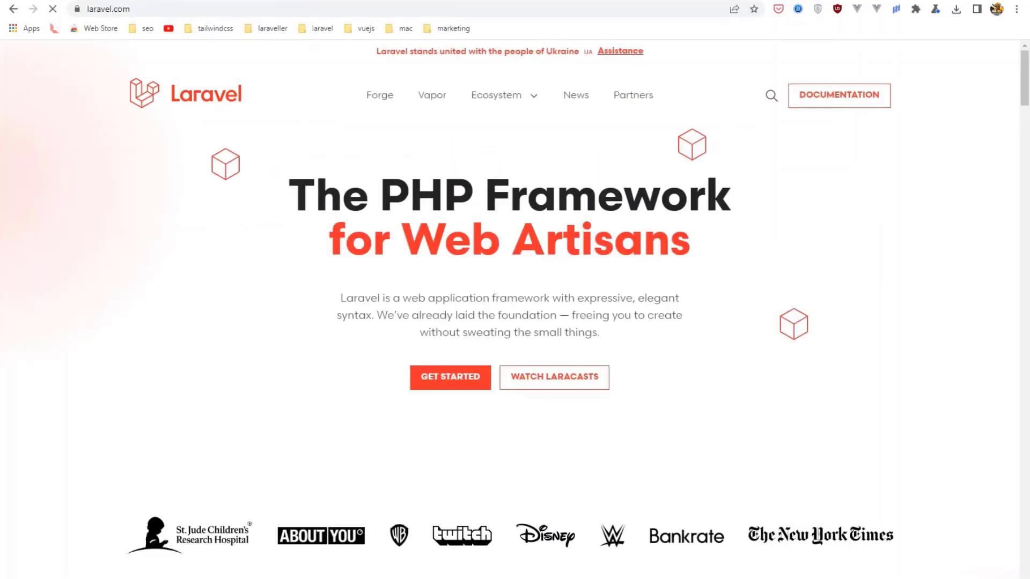
{"action": "left_click", "coordinate": [466, 375]}
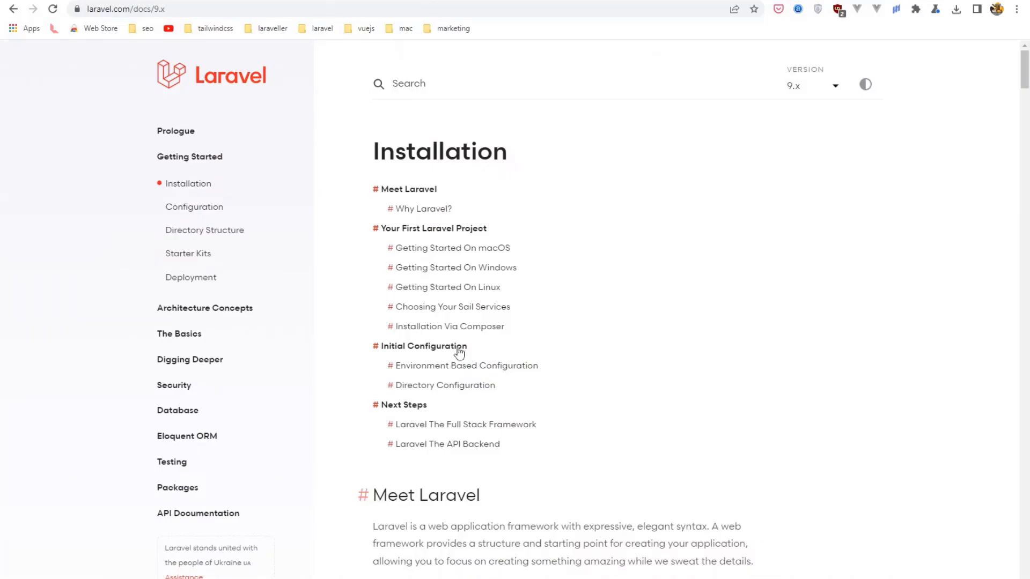
{"action": "left_click", "coordinate": [456, 329]}
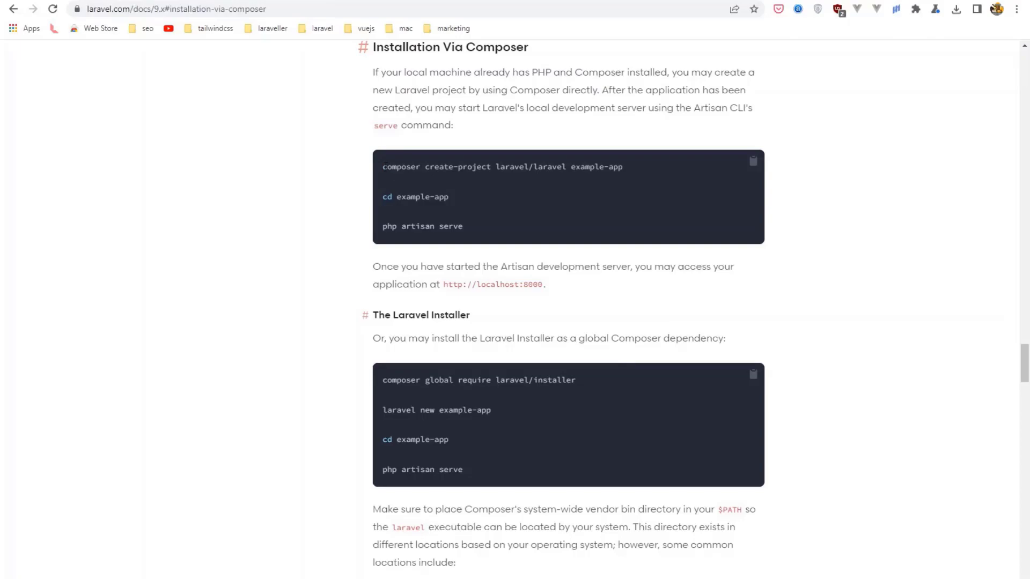
{"action": "left_click_drag", "start_coordinate": [384, 167], "coordinate": [626, 171]}
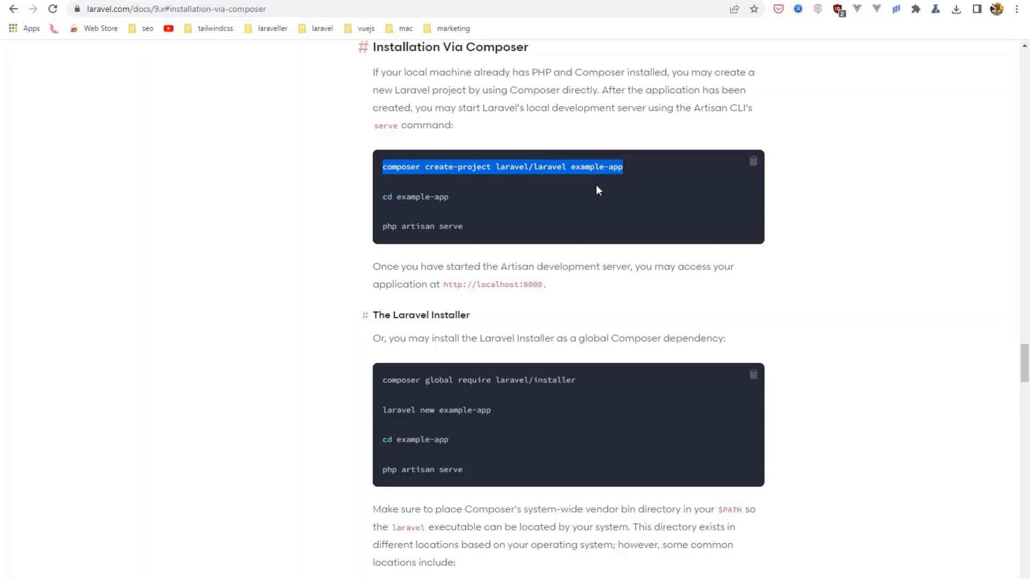
Launch Git Bash enlarged with bigger text, cd into /c/xampp/htdocs, and bring up the paste menu
{"action": "key", "text": "super"}
{"action": "type", "text": "git"}
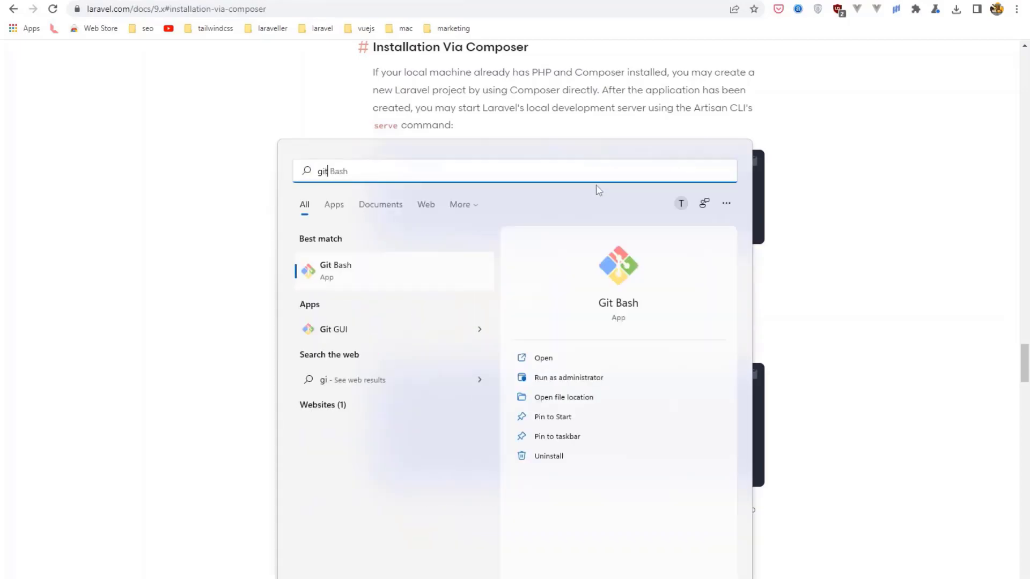
{"action": "key", "text": "Return"}
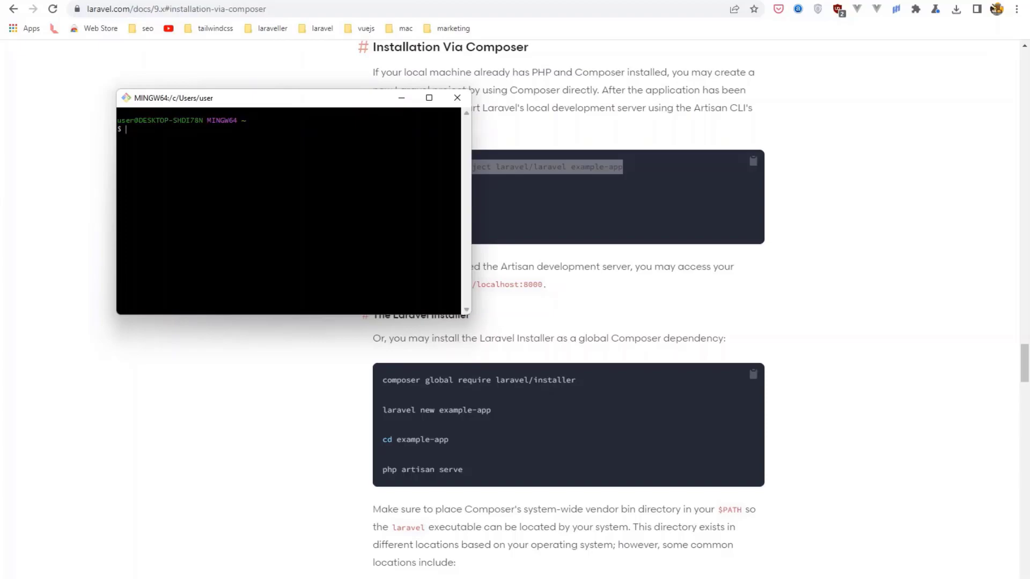
{"action": "left_click_drag", "start_coordinate": [471, 314], "coordinate": [901, 524]}
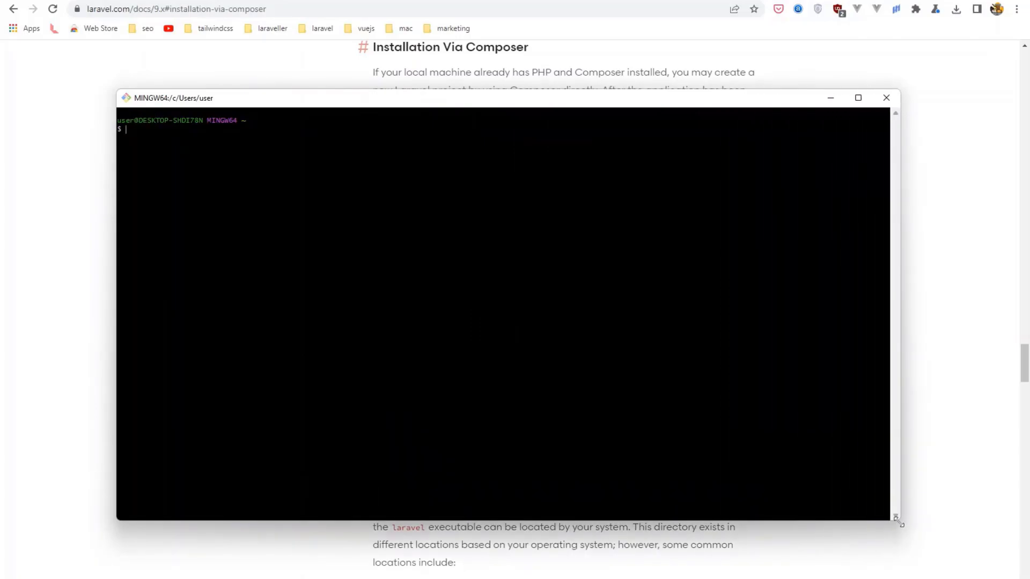
{"action": "key", "text": "ctrl+plus"}
{"action": "key", "text": "ctrl+plus"}
{"action": "key", "text": "ctrl+plus"}
{"action": "key", "text": "ctrl+plus"}
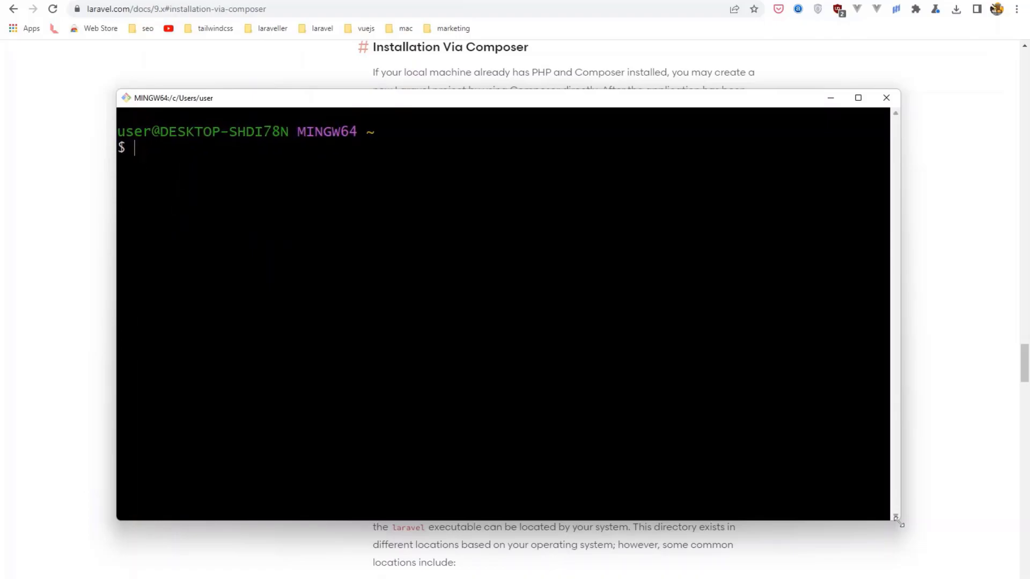
{"action": "type", "text": "cd /"}
{"action": "type", "text": "c/"}
{"action": "type", "text": "xampp"}
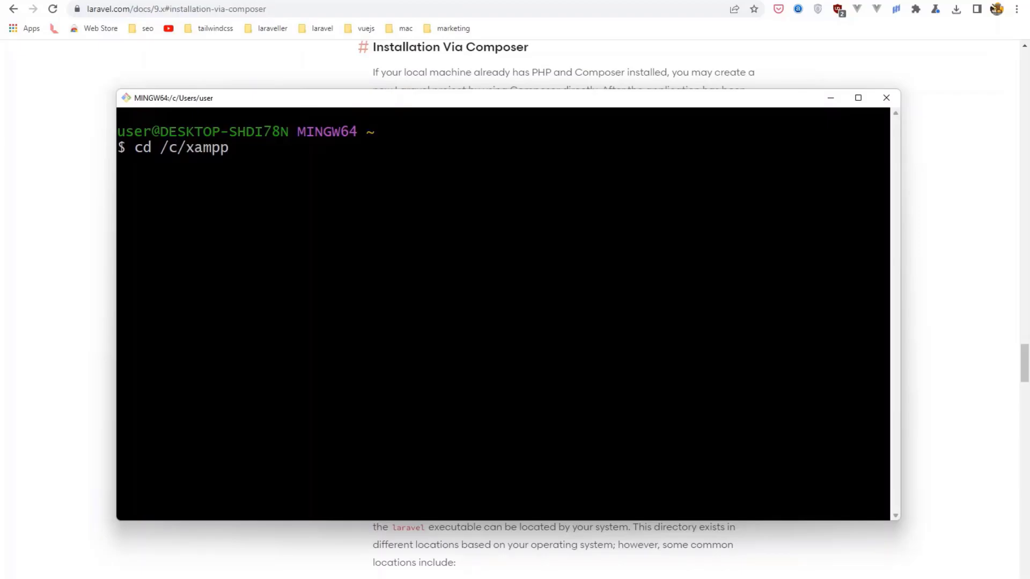
{"action": "type", "text": "/htdocs"}
{"action": "key", "text": "Return"}
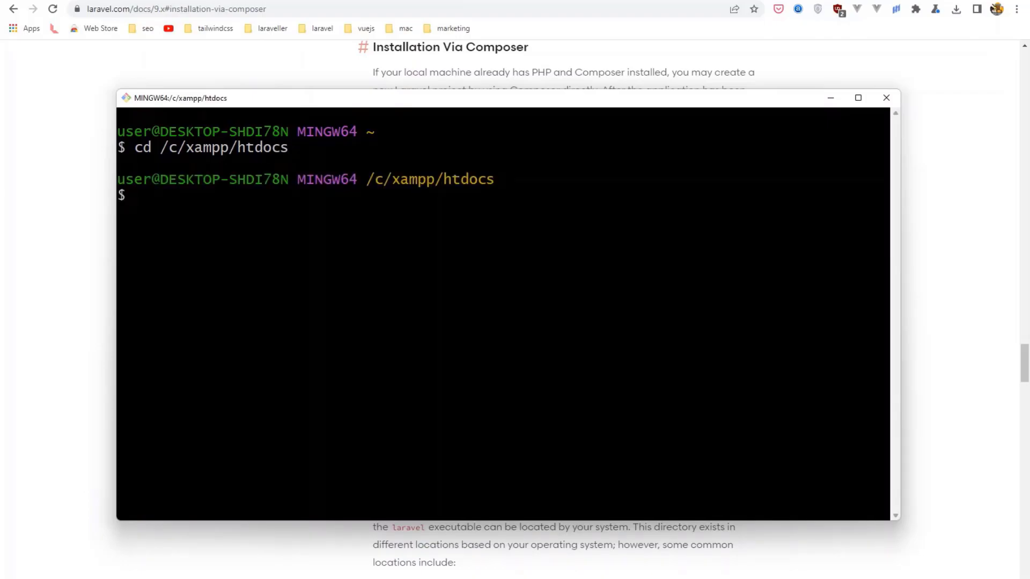
{"action": "right_click", "coordinate": [506, 360]}
Run composer create-project laravel/laravel win-app, renaming example-app, and note the project name in the output
{"action": "left_click", "coordinate": [535, 401]}
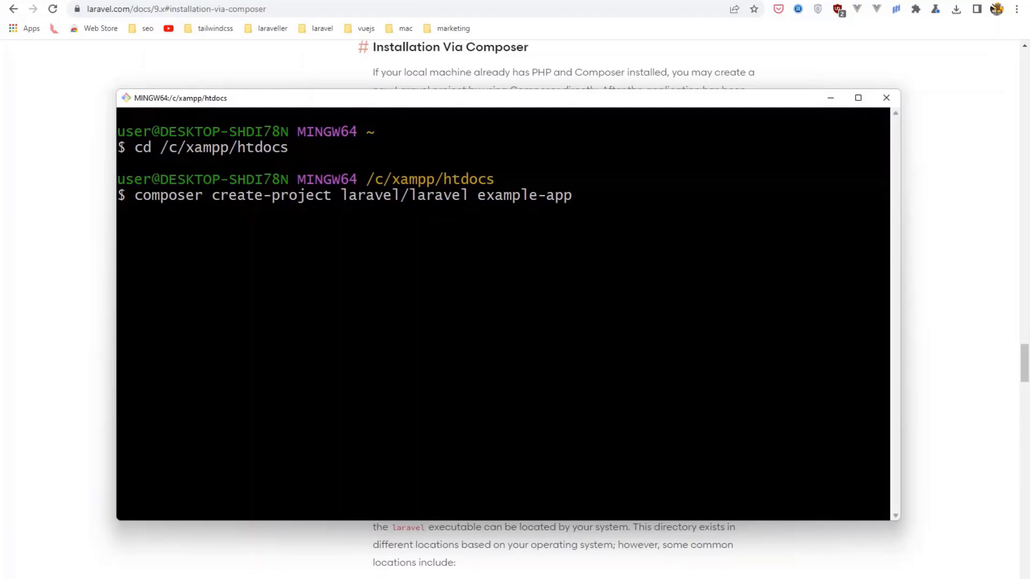
{"action": "left_click_drag", "start_coordinate": [574, 195], "coordinate": [480, 199]}
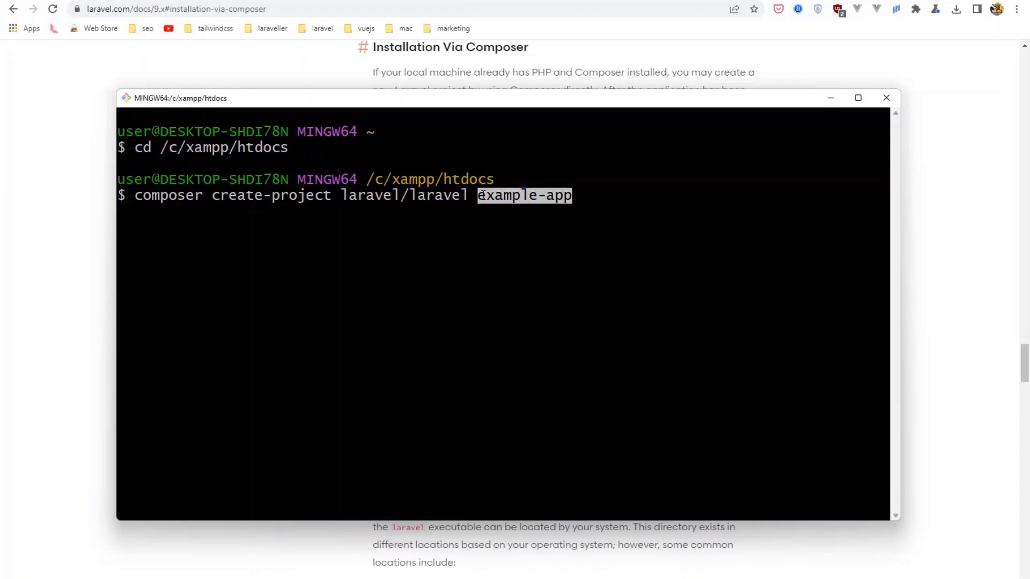
{"action": "type", "text": "win"}
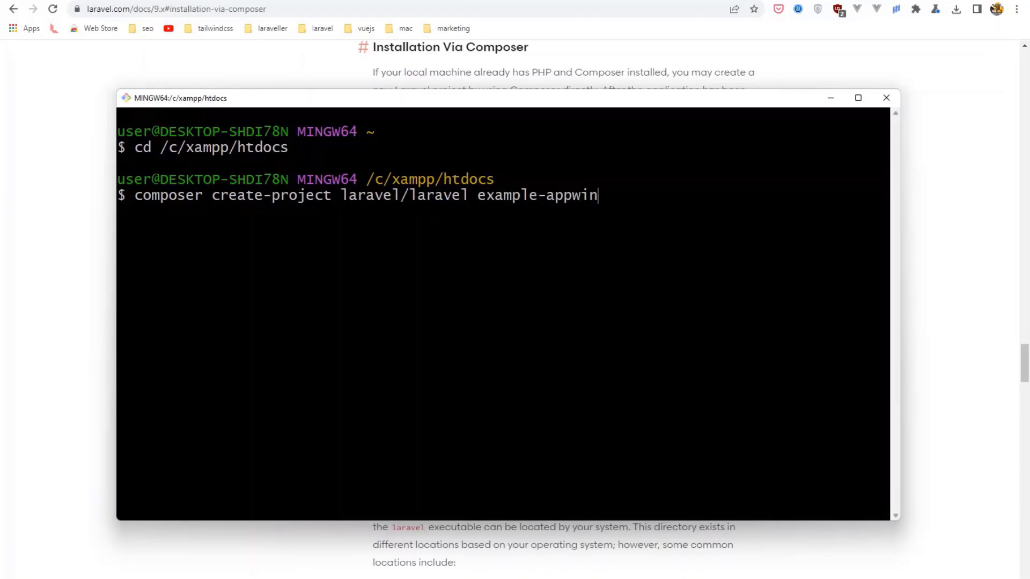
{"action": "key", "text": "BackSpace"}
{"action": "key", "text": "BackSpace"}
{"action": "key", "text": "BackSpace"}
{"action": "key", "text": "BackSpace"}
{"action": "key", "text": "BackSpace"}
{"action": "key", "text": "BackSpace"}
{"action": "key", "text": "BackSpace"}
{"action": "key", "text": "BackSpace"}
{"action": "type", "text": "win-"}
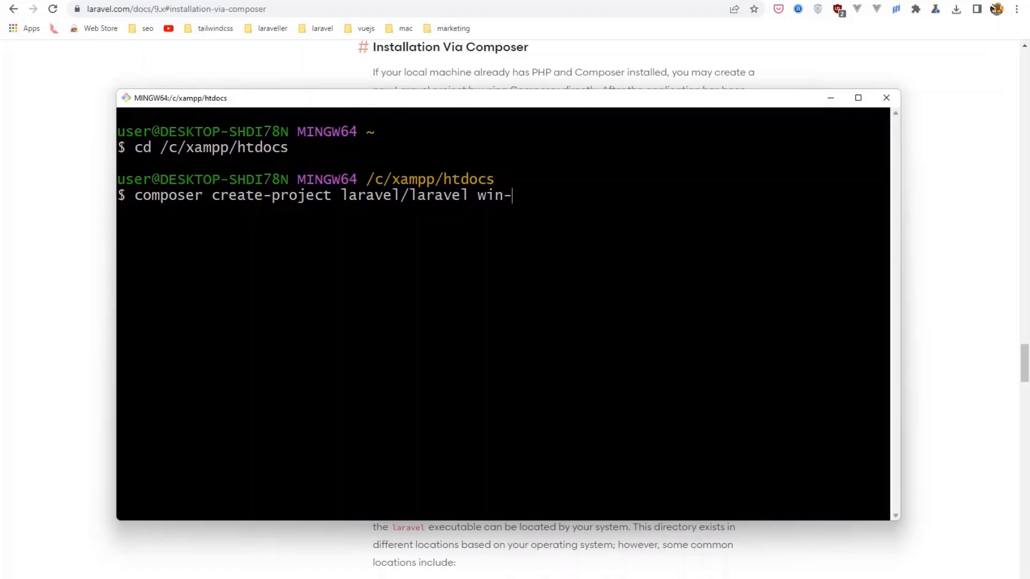
{"action": "type", "text": "app."}
{"action": "key", "text": "Return"}
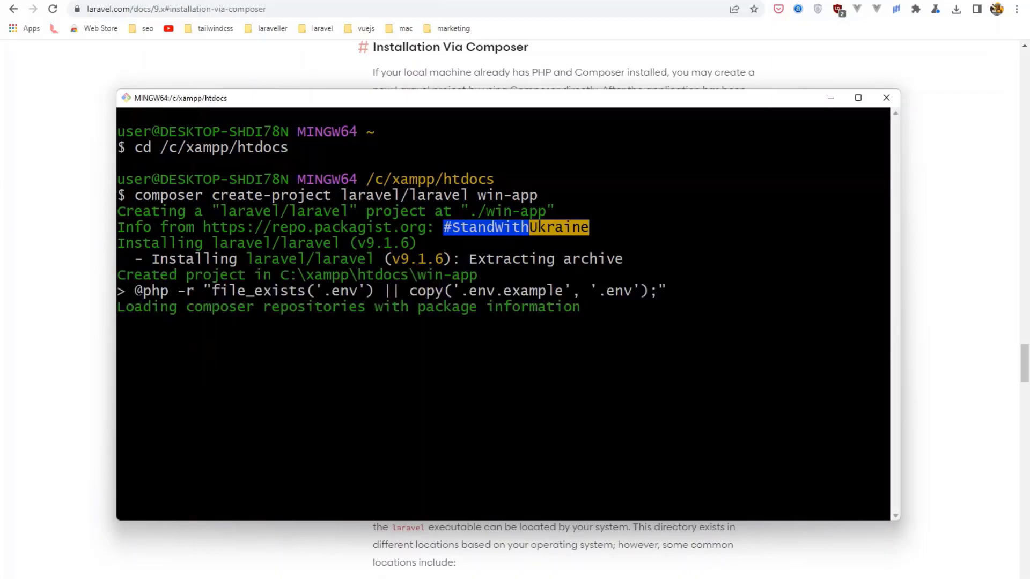
{"action": "left_click_drag", "start_coordinate": [486, 211], "coordinate": [547, 212]}
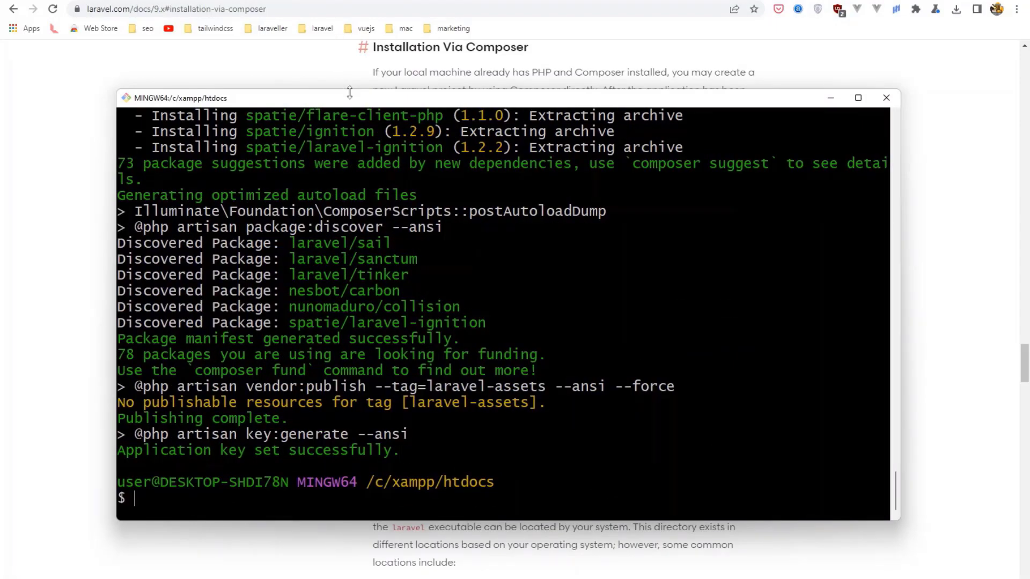
{"action": "type", "text": "cd win-app"}
Run cd win-app then php artisan serve to start the dev server at 127.0.0.1:8000
{"action": "key", "text": "Return"}
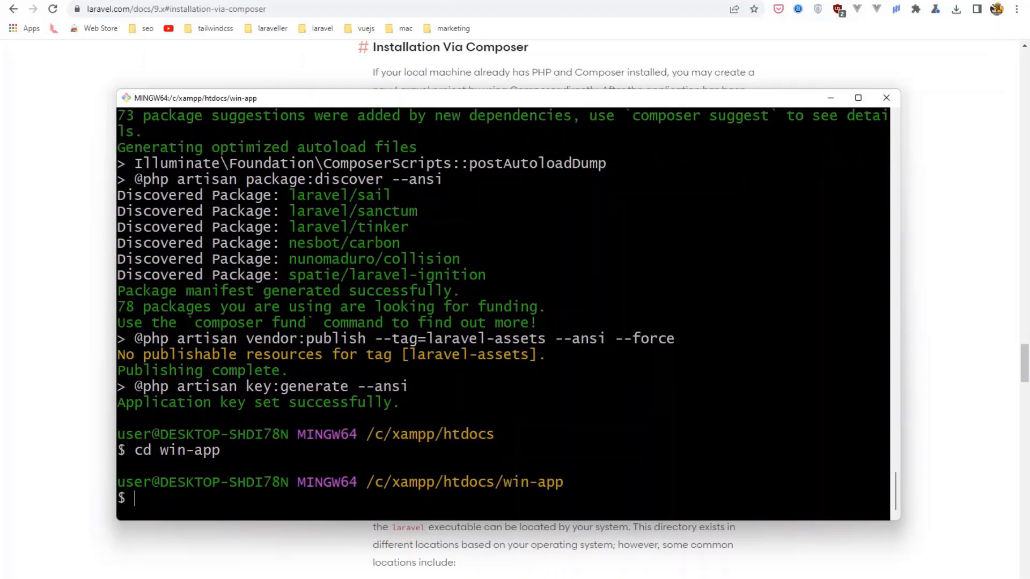
{"action": "type", "text": "php artisan serve"}
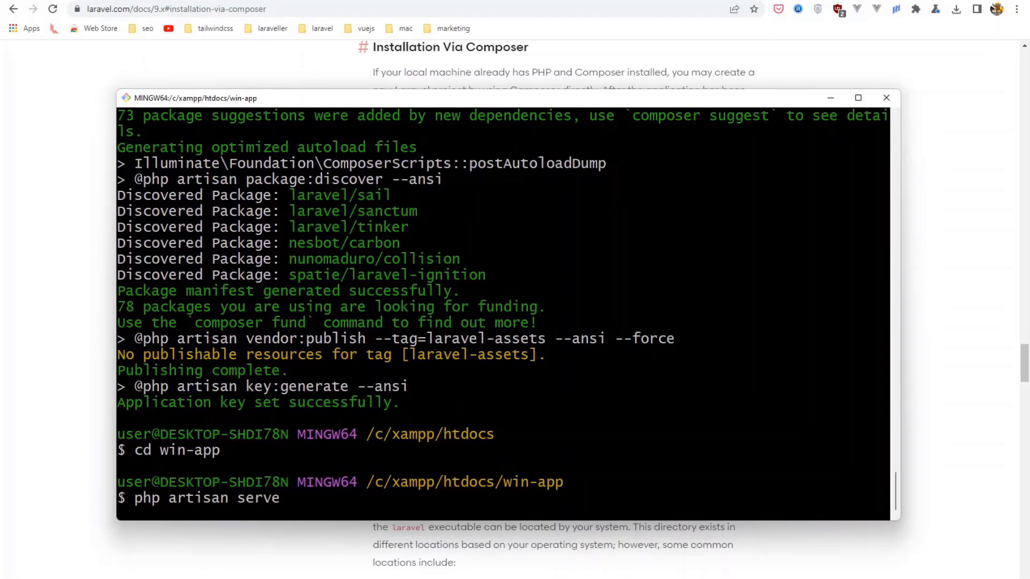
{"action": "key", "text": "Return"}
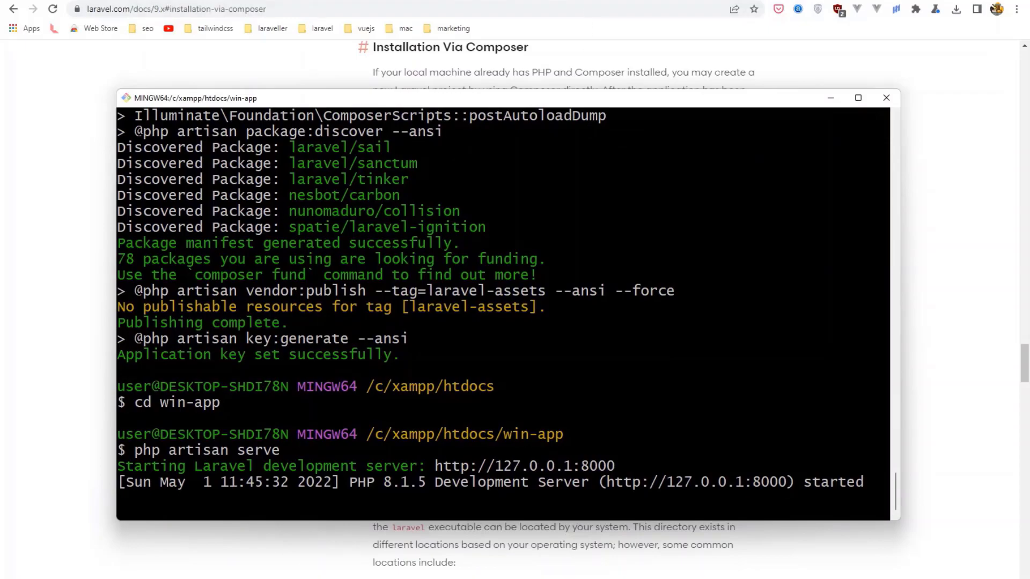
Load localhost:8000 in a new tab and highlight Laravel v9.10.1 in the welcome page footer
{"action": "key", "text": "ctrl+t"}
{"action": "type", "text": "loca"}
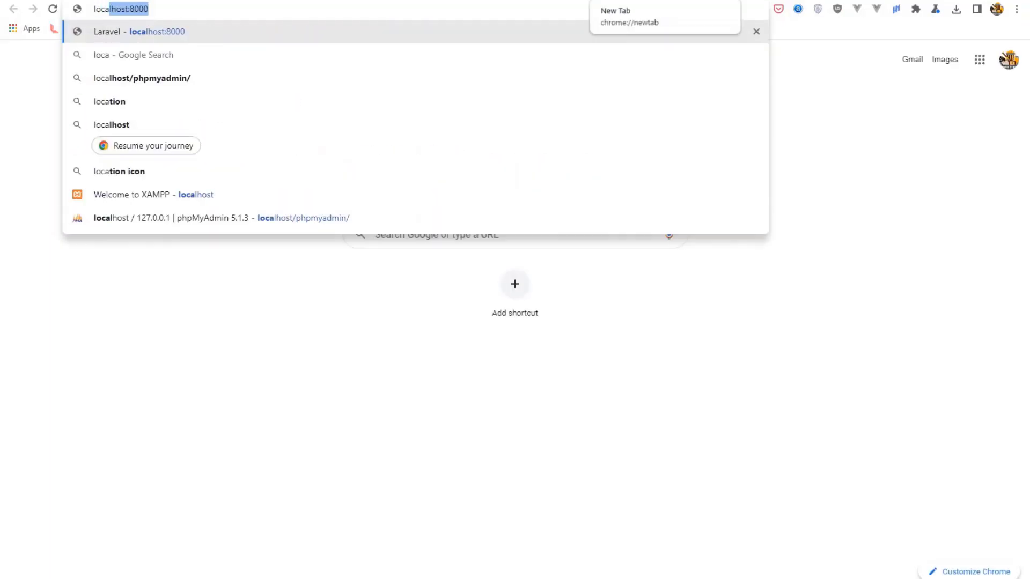
{"action": "key", "text": "Return"}
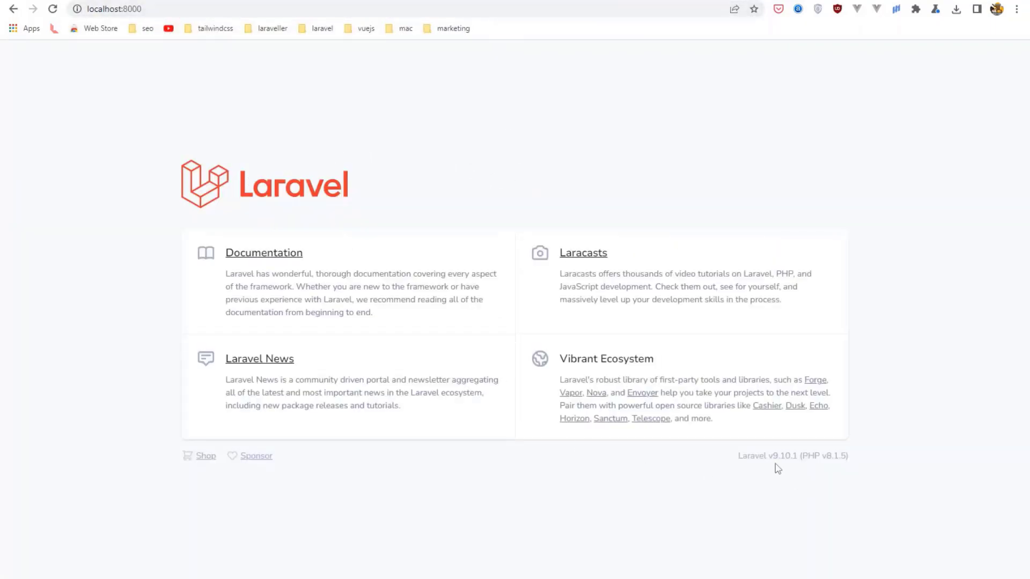
{"action": "left_click_drag", "start_coordinate": [737, 456], "coordinate": [798, 456]}
{"action": "left_click", "coordinate": [662, 468]}
{"action": "left_click", "coordinate": [247, 6]}
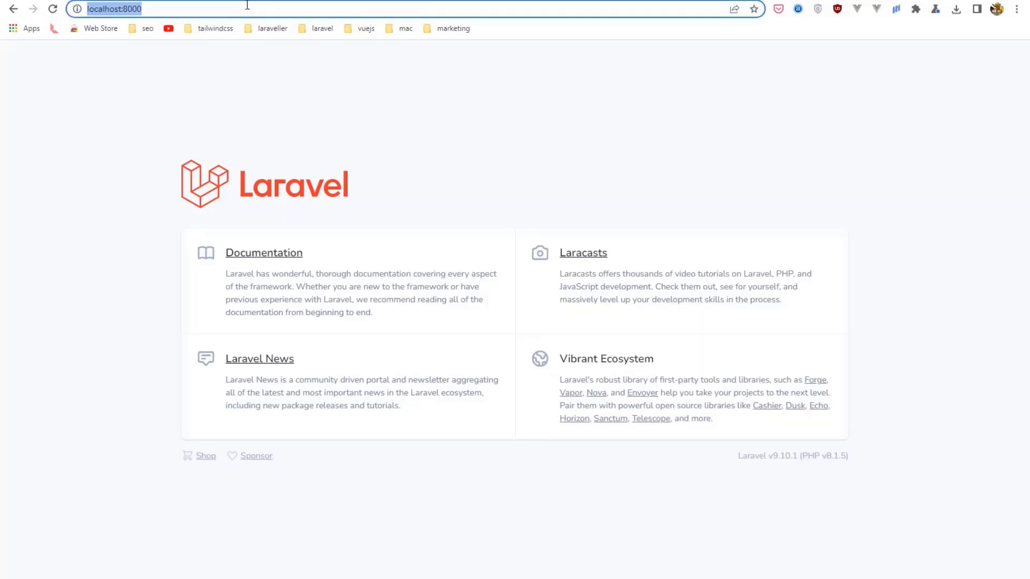
{"action": "type", "text": "win"}
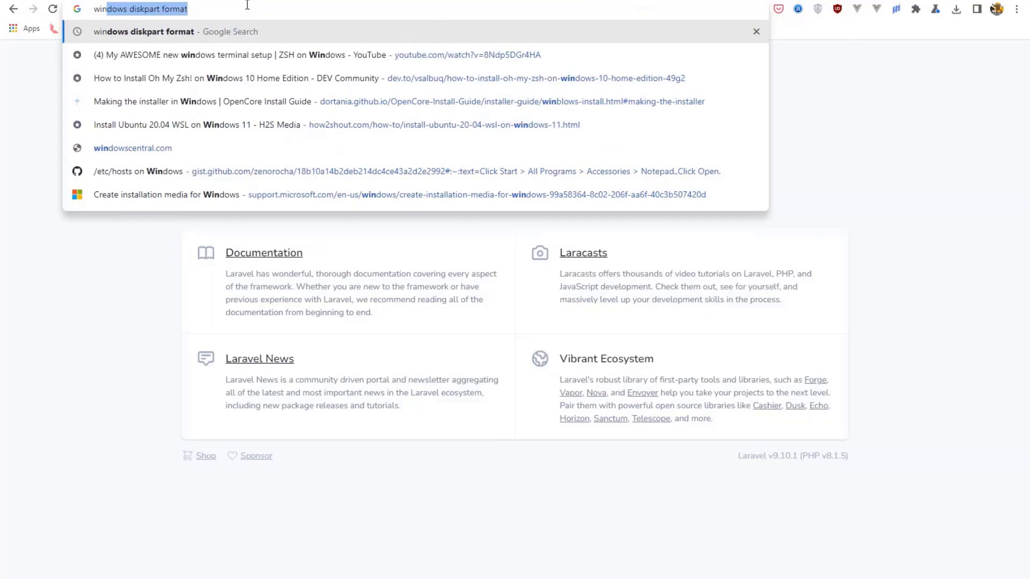
{"action": "type", "text": "-app.te"}
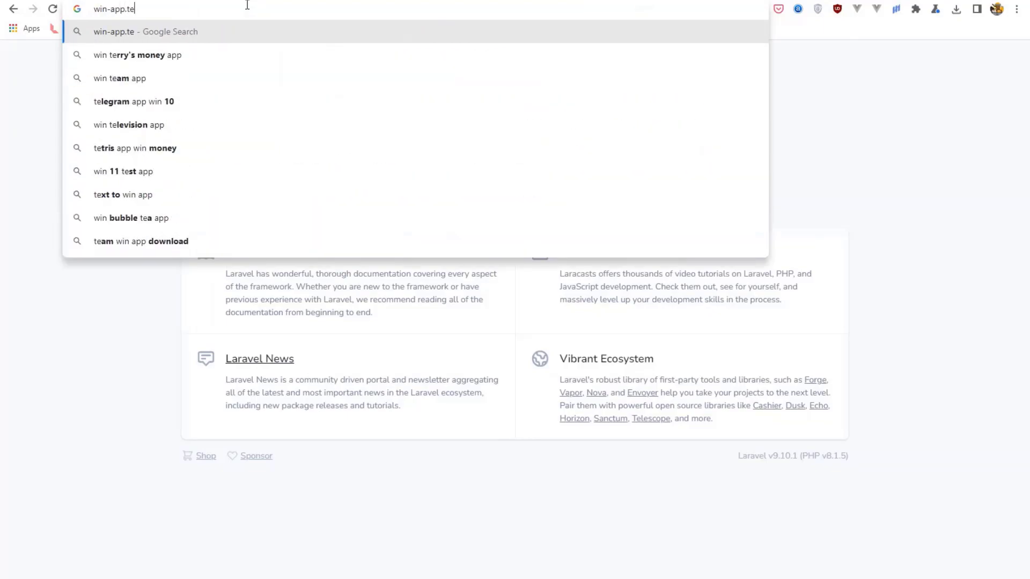
{"action": "type", "text": "st"}
Visit win-app.test, which fails with 'This site can't be reached', then switch to XAMPP Control Panel
{"action": "key", "text": "Return"}
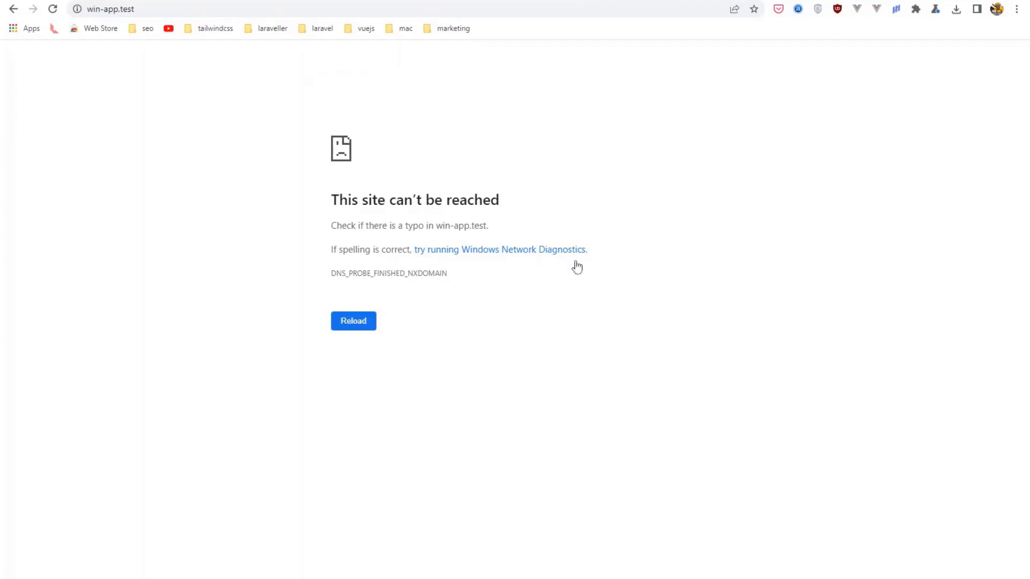
{"action": "key", "text": "alt+Tab"}
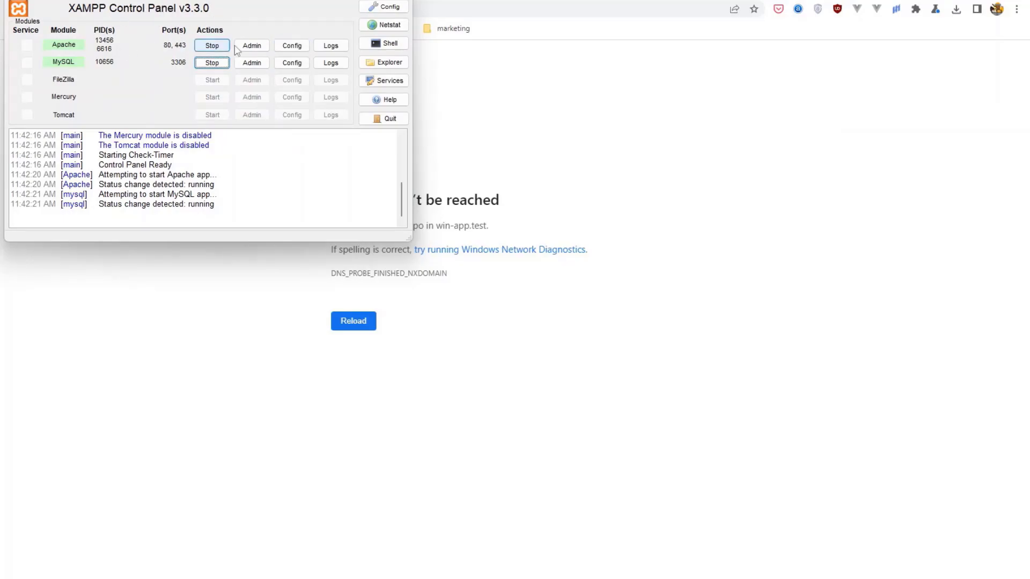
Browse Apache's folder from XAMPP and open conf\extra\httpd-vhosts.conf in VS Code
{"action": "left_click", "coordinate": [292, 46]}
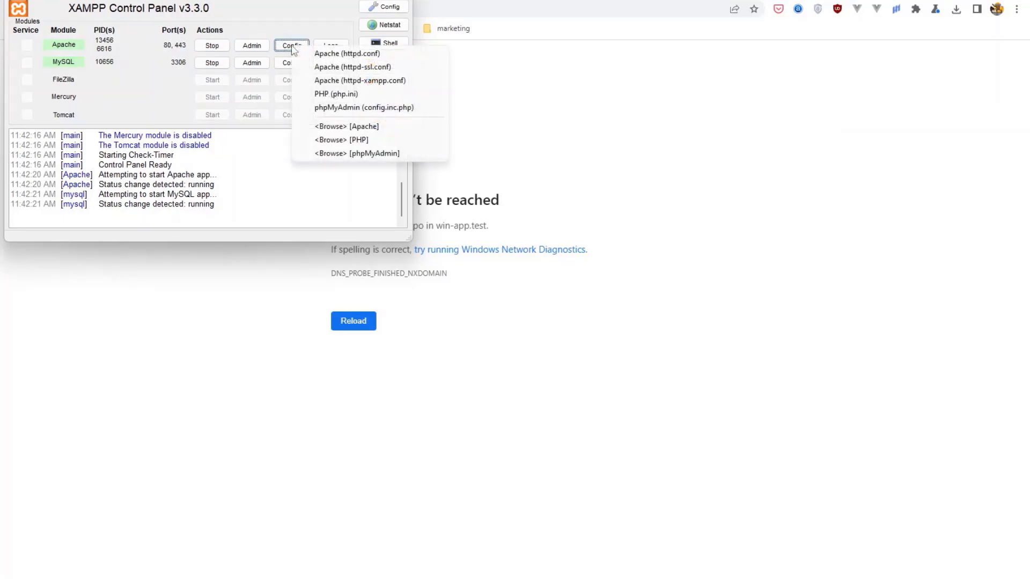
{"action": "left_click", "coordinate": [354, 126]}
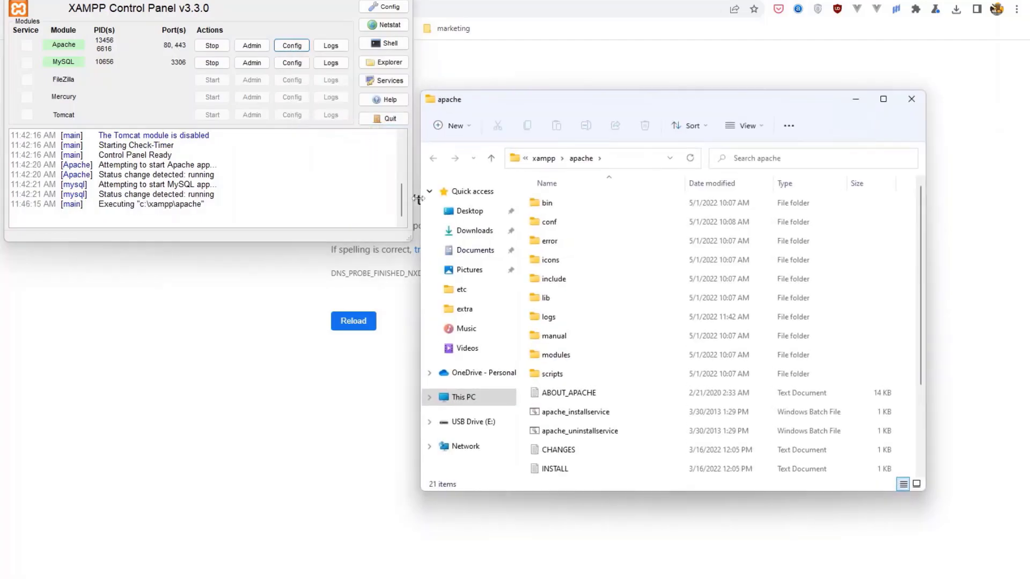
{"action": "double_click", "coordinate": [586, 224]}
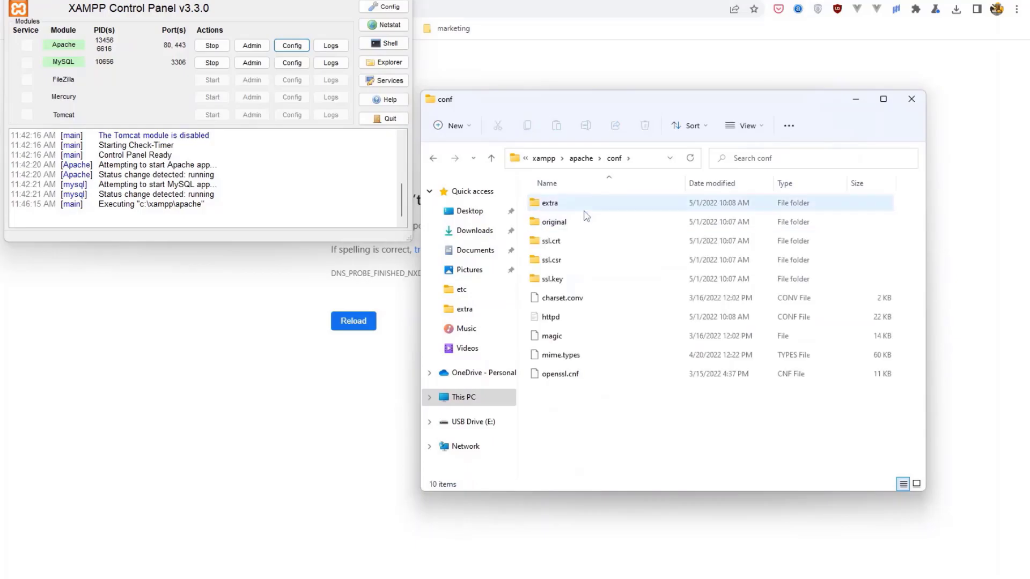
{"action": "double_click", "coordinate": [584, 208]}
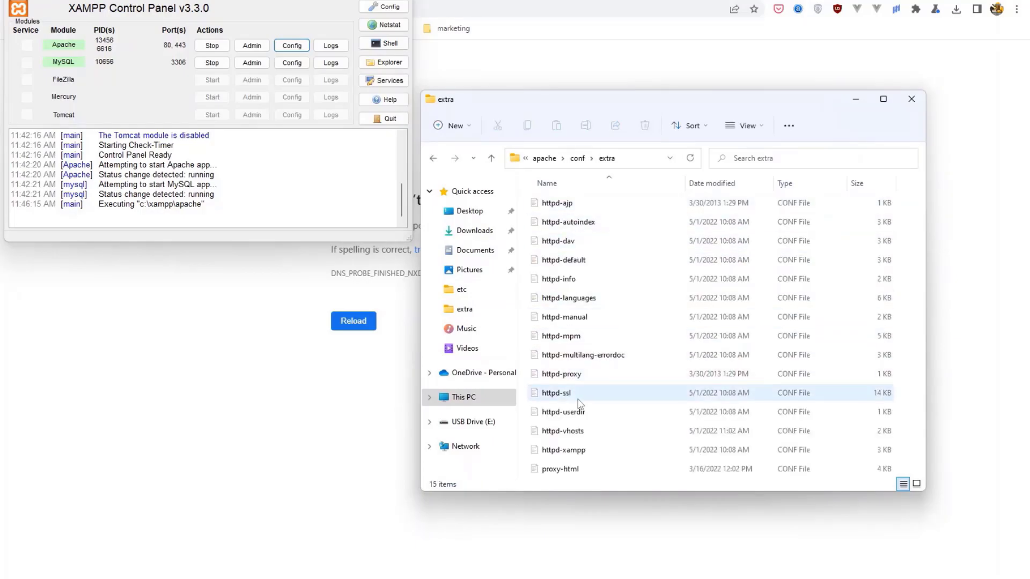
{"action": "mouse_move", "coordinate": [562, 432]}
{"action": "double_click", "coordinate": [562, 431]}
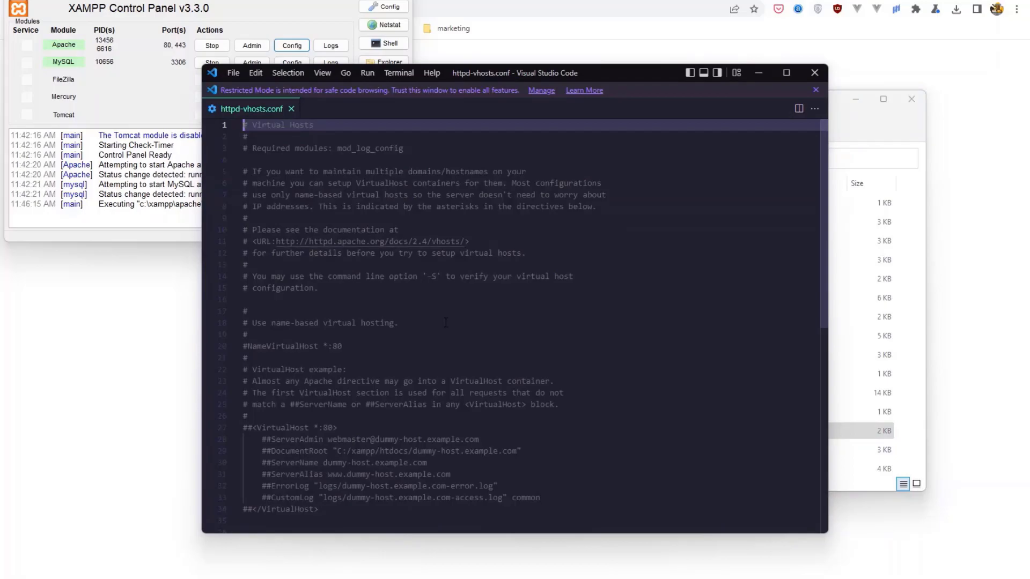
Copy the commented example VirtualHost block and paste it at the end of httpd-vhosts.conf
{"action": "left_click", "coordinate": [786, 73]}
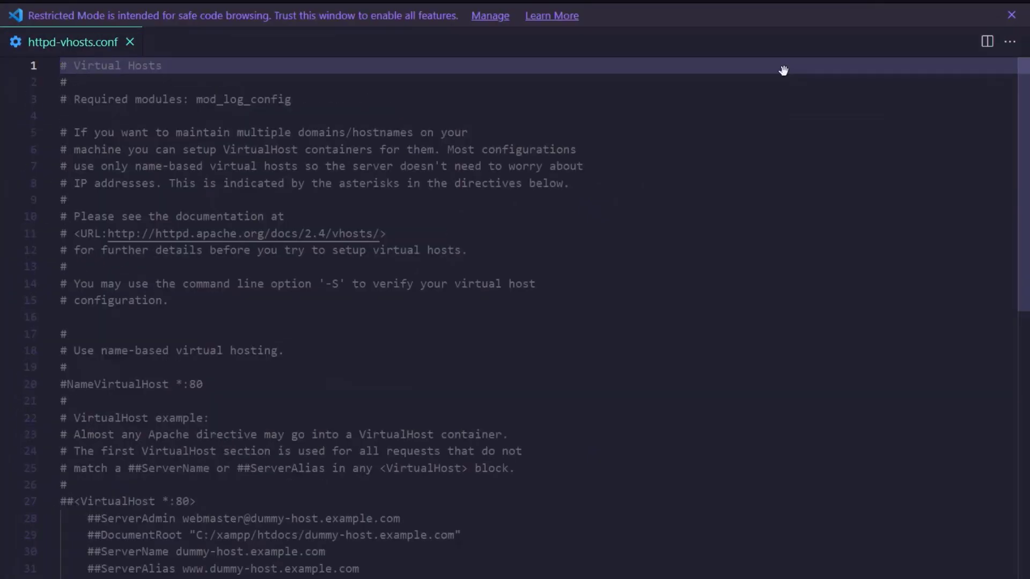
{"action": "scroll", "coordinate": [611, 268], "scroll_direction": "down", "scroll_amount": 4}
{"action": "scroll", "coordinate": [611, 269], "scroll_direction": "down", "scroll_amount": 2}
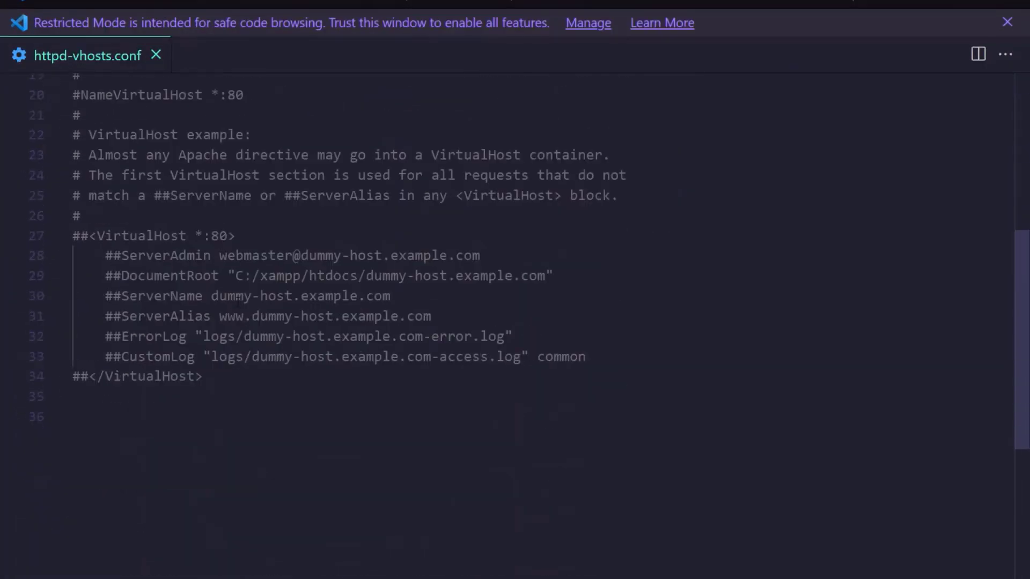
{"action": "left_click_drag", "start_coordinate": [216, 385], "coordinate": [74, 240]}
{"action": "key", "text": "ctrl+c"}
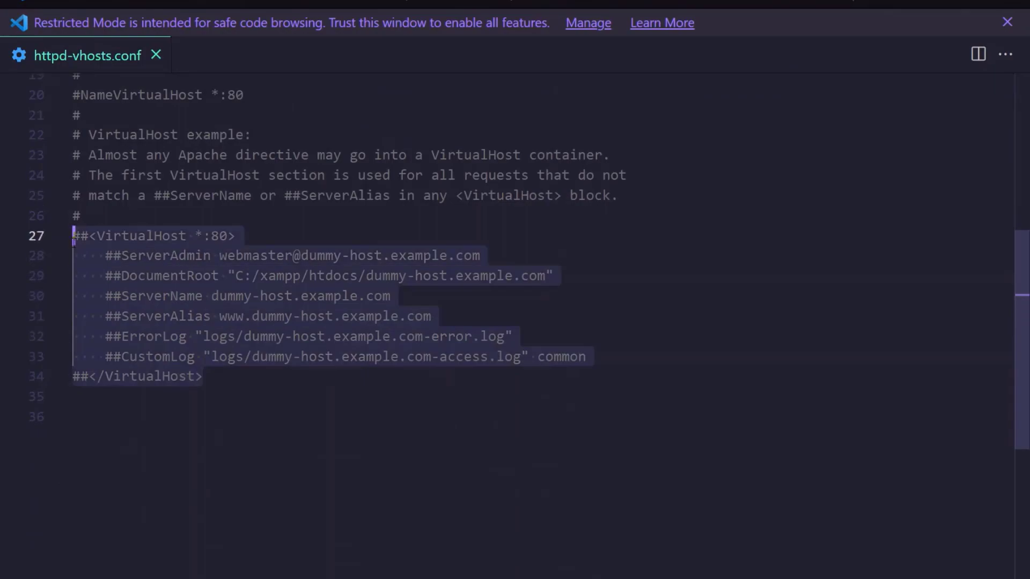
{"action": "left_click", "coordinate": [97, 395]}
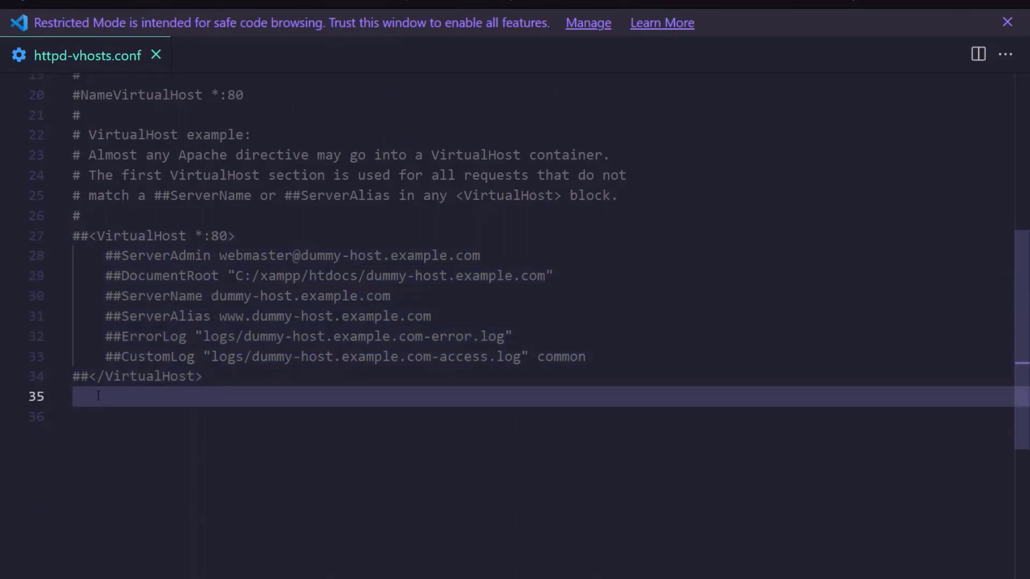
{"action": "key", "text": "Return"}
{"action": "key", "text": "ctrl+v"}
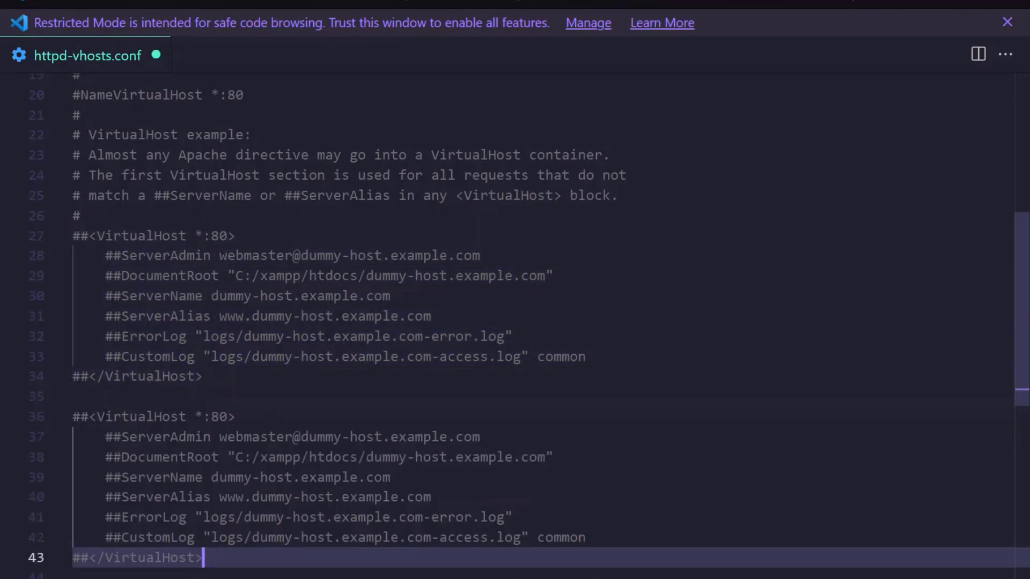
Uncomment the pasted VirtualHost *:80 open/close lines and remove its alias and log lines
{"action": "left_click", "coordinate": [73, 416]}
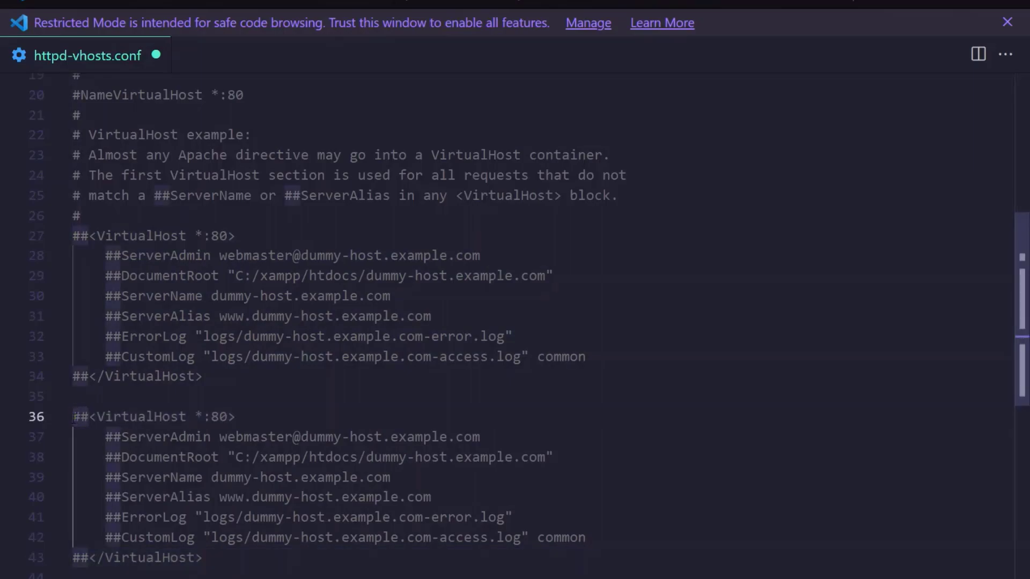
{"action": "key", "text": "Delete"}
{"action": "key", "text": "Delete"}
{"action": "left_click", "coordinate": [74, 557]}
{"action": "key", "text": "Delete"}
{"action": "key", "text": "Delete"}
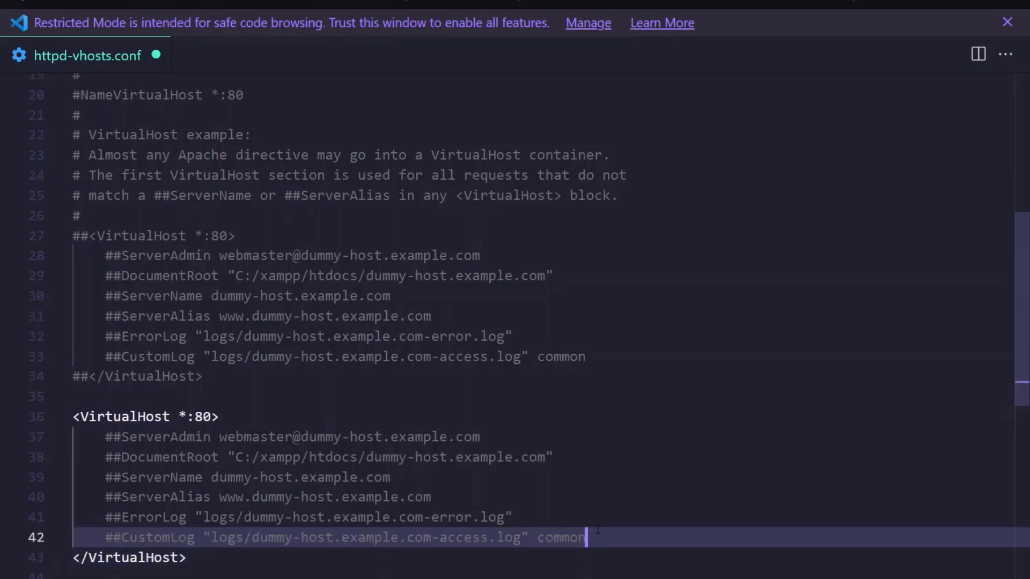
{"action": "left_click_drag", "start_coordinate": [605, 535], "coordinate": [590, 482]}
{"action": "key", "text": "Delete"}
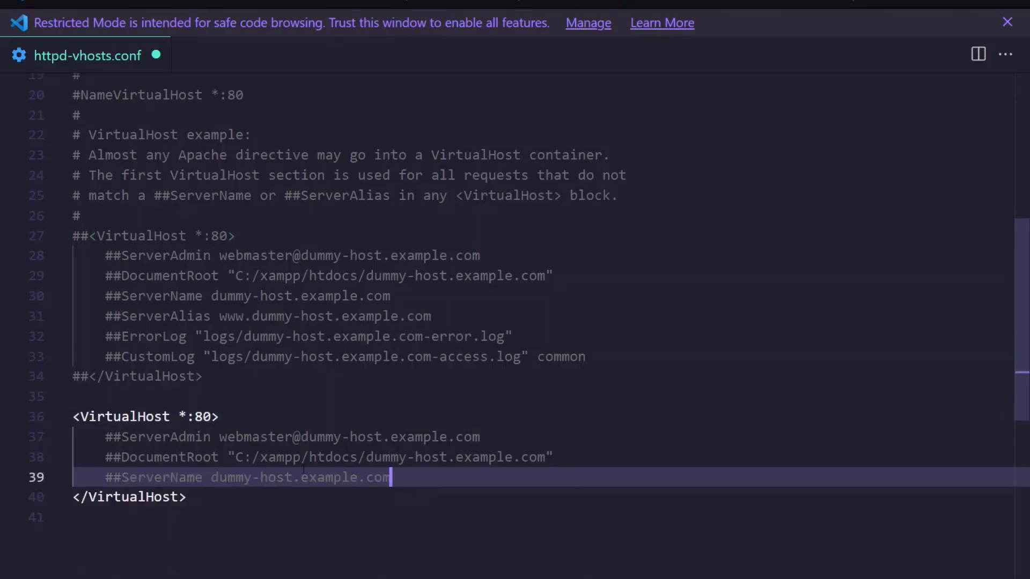
Uncomment the ServerAdmin, DocumentRoot and ServerName lines of the new block
{"action": "key", "text": "Up"}
{"action": "key", "text": "Up"}
{"action": "key", "text": "Home"}
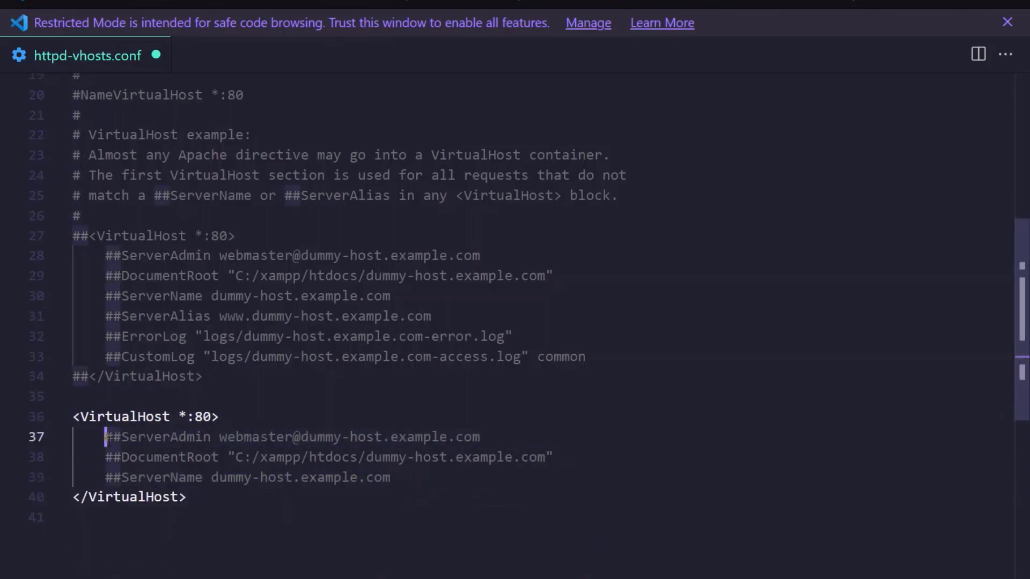
{"action": "key", "text": "Delete"}
{"action": "key", "text": "Delete"}
{"action": "key", "text": "Down"}
{"action": "key", "text": "Delete"}
{"action": "key", "text": "Delete"}
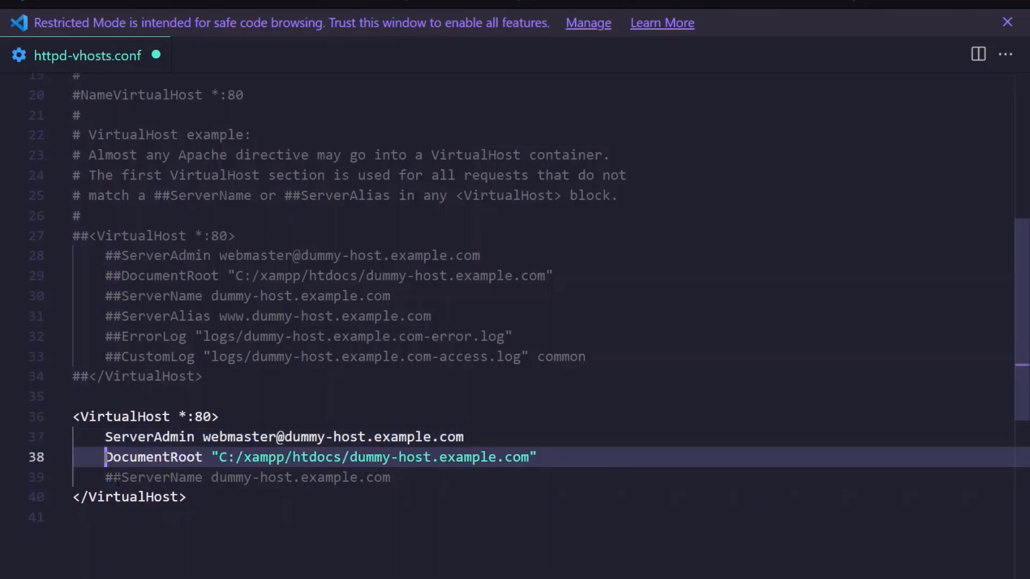
{"action": "key", "text": "Down"}
{"action": "key", "text": "Delete"}
{"action": "key", "text": "Delete"}
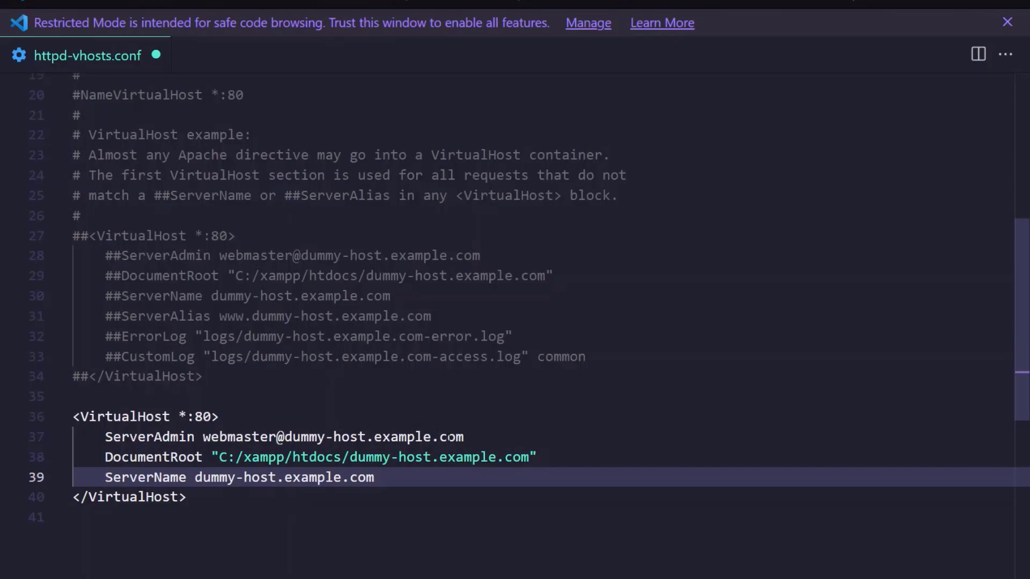
{"action": "left_click_drag", "start_coordinate": [466, 439], "coordinate": [468, 427]}
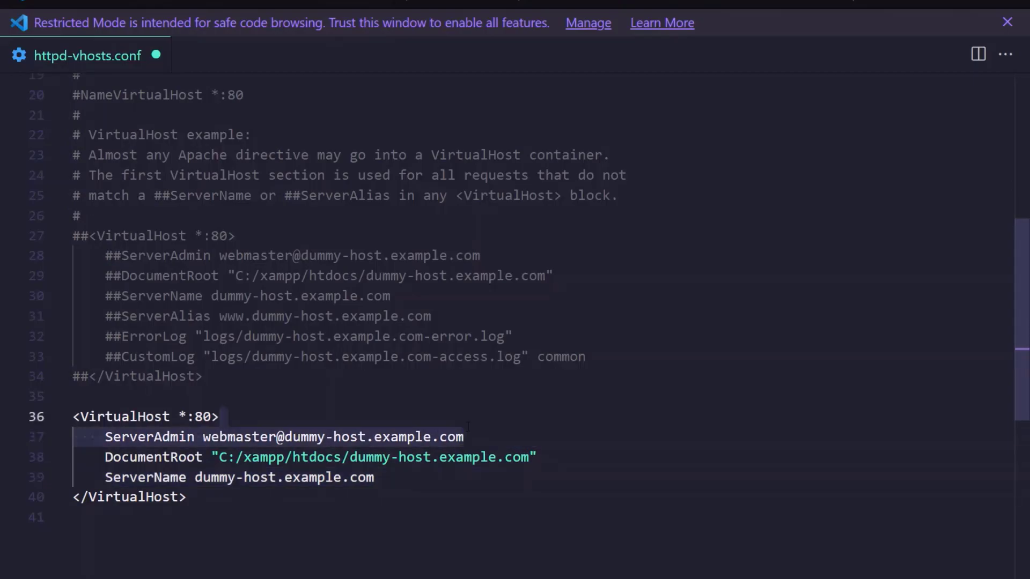
Remove the ServerAdmin line and set DocumentRoot to C:/xampp/htdocs/win-app/public
{"action": "key", "text": "Delete"}
{"action": "left_click", "coordinate": [398, 462]}
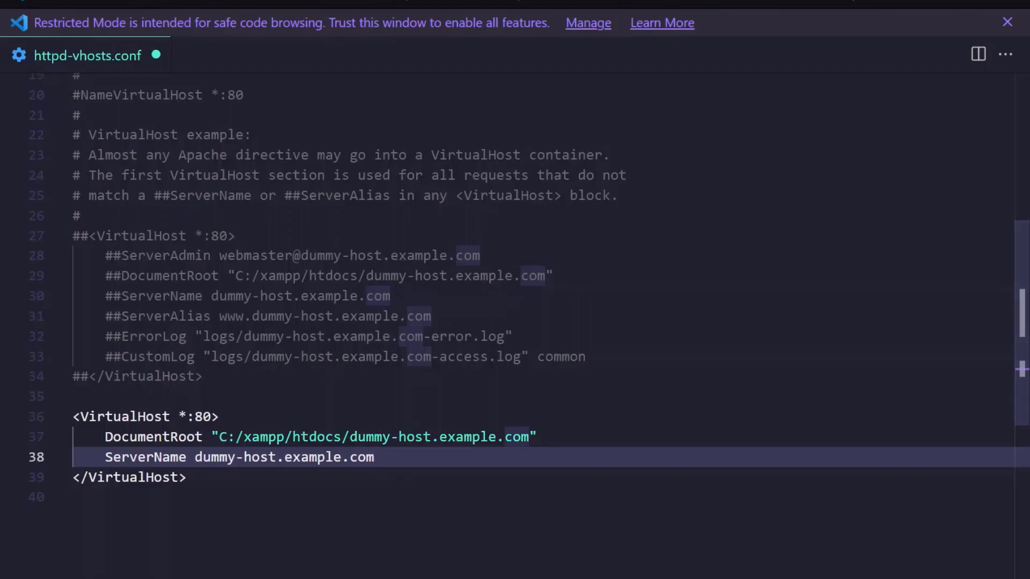
{"action": "left_click", "coordinate": [687, 575]}
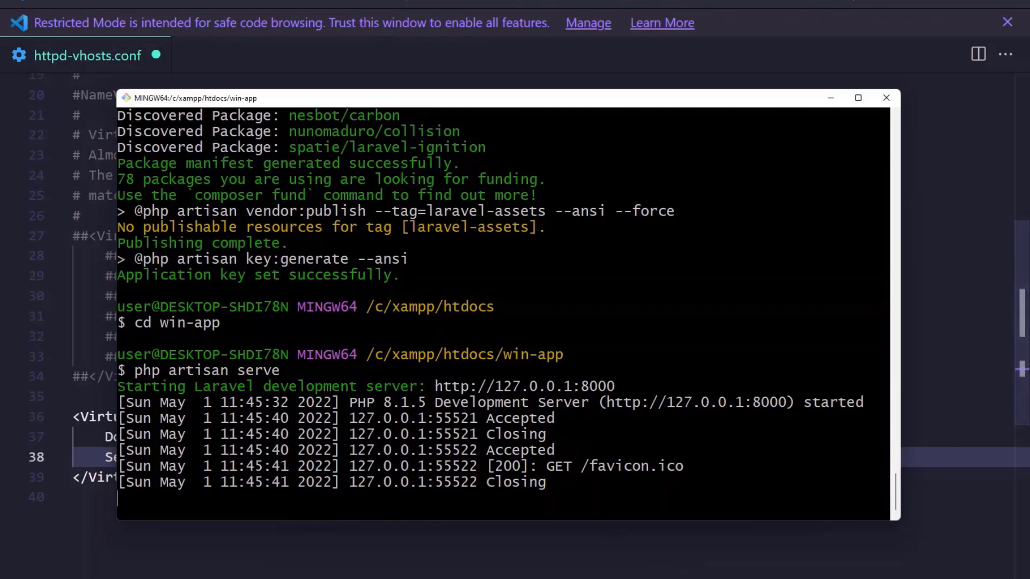
{"action": "left_click", "coordinate": [686, 575]}
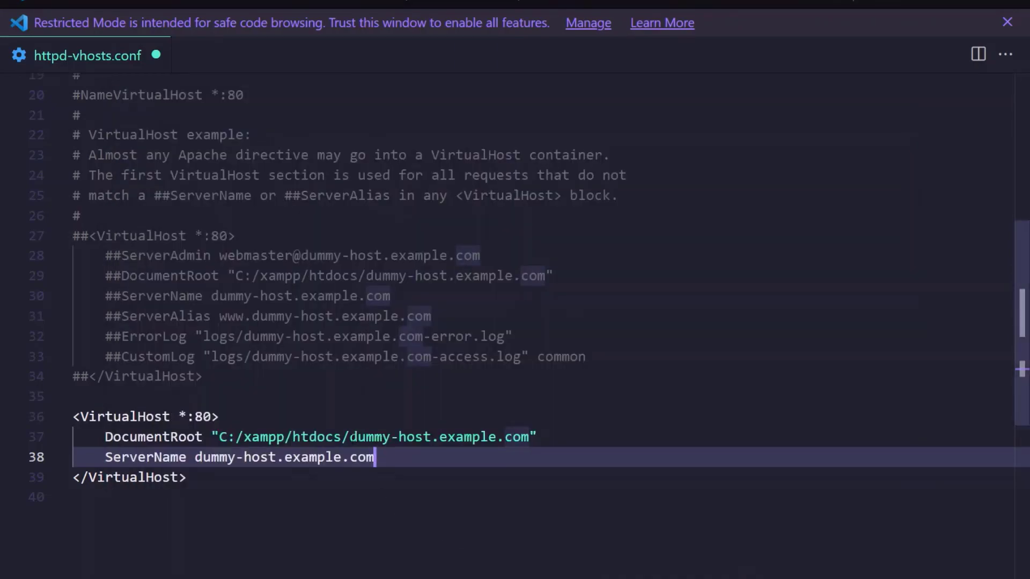
{"action": "key", "text": "Up"}
{"action": "key", "text": "Right"}
{"action": "key", "text": "Right"}
{"action": "key", "text": "Right"}
{"action": "key", "text": "Right"}
{"action": "key", "text": "Right"}
{"action": "key", "text": "Right"}
{"action": "key", "text": "Right"}
{"action": "type", "text": "win-app"}
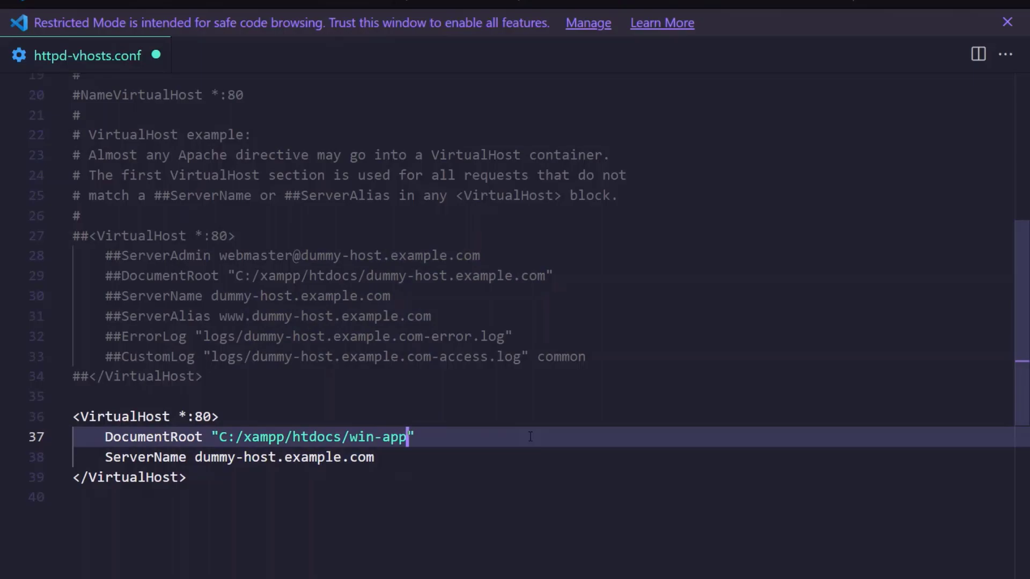
{"action": "type", "text": "/public"}
Set ServerName to win-app.test and save httpd-vhosts.conf
{"action": "left_click", "coordinate": [284, 457]}
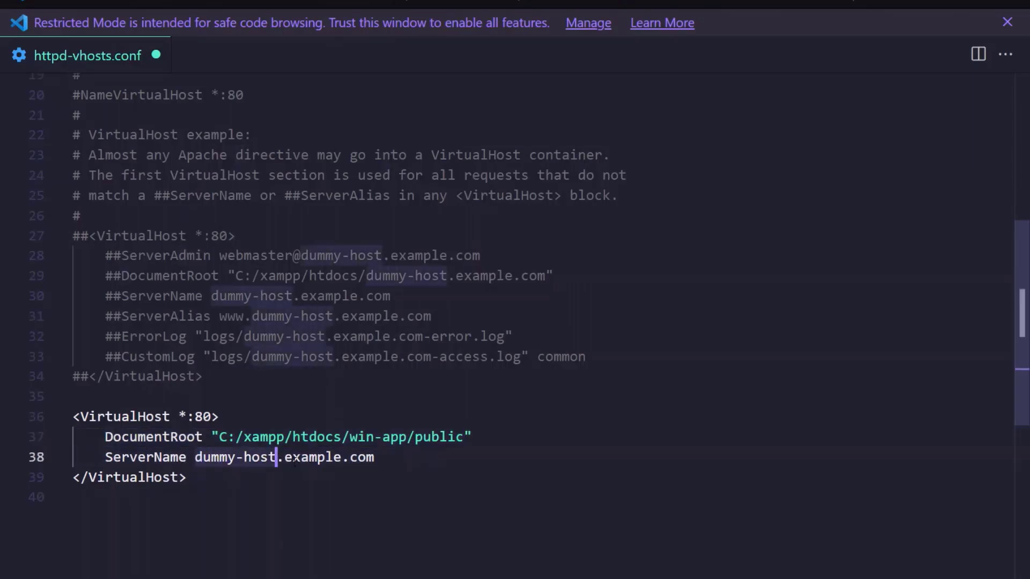
{"action": "key", "text": "Right"}
{"action": "key", "text": "Right"}
{"action": "key", "text": "Right"}
{"action": "key", "text": "Right"}
{"action": "key", "text": "Right"}
{"action": "key", "text": "Right"}
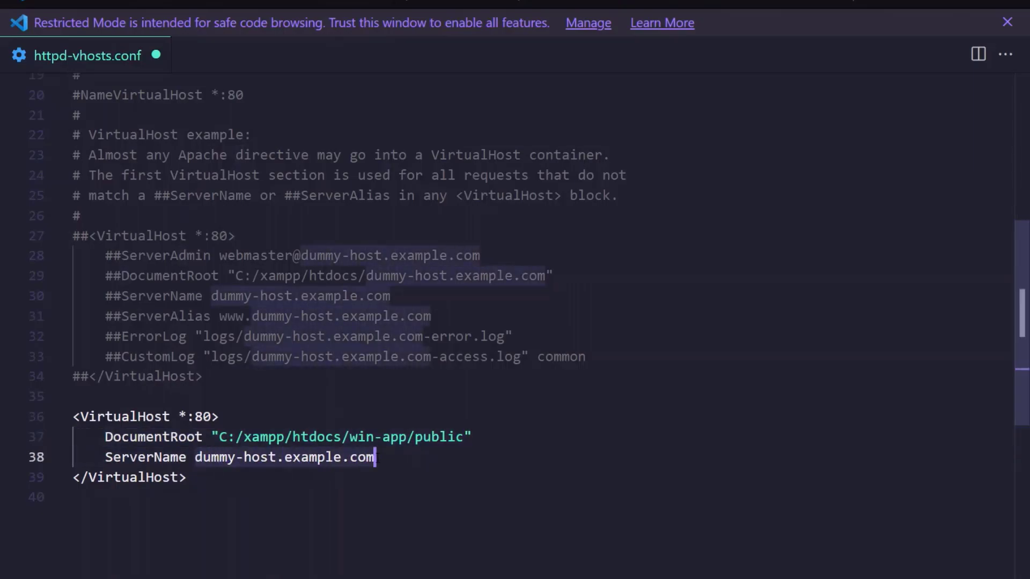
{"action": "key", "text": "BackSpace"}
{"action": "type", "text": "win"}
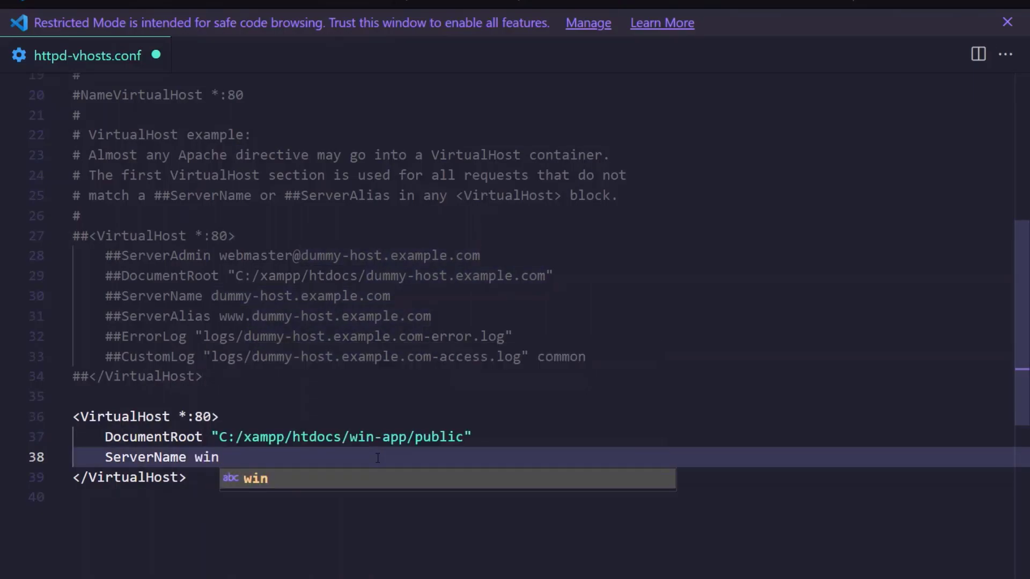
{"action": "type", "text": "-app.test"}
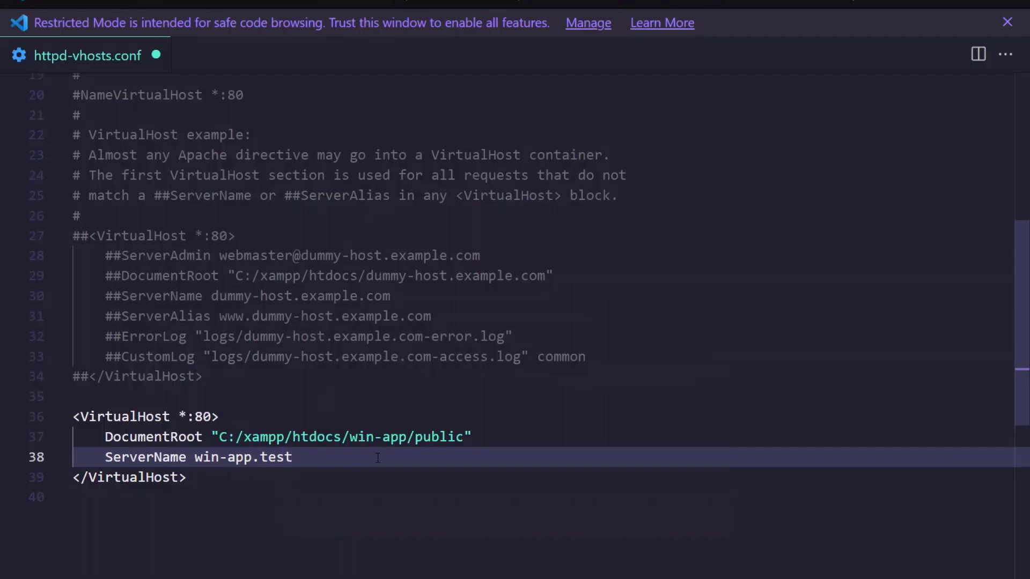
{"action": "key", "text": "ctrl+s"}
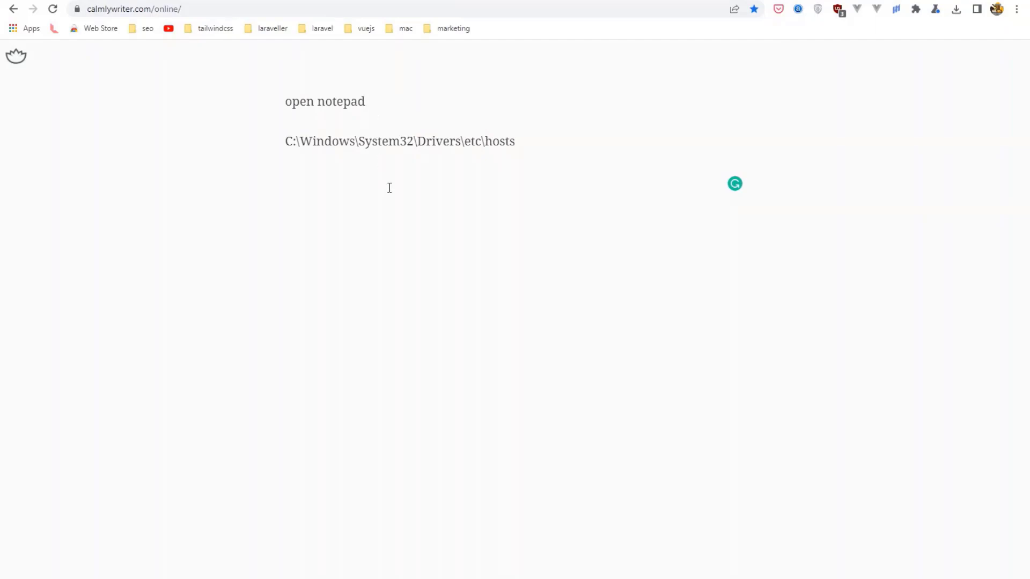
Launch a blank Notepad window through Windows search
{"action": "key", "text": "super"}
{"action": "type", "text": "no"}
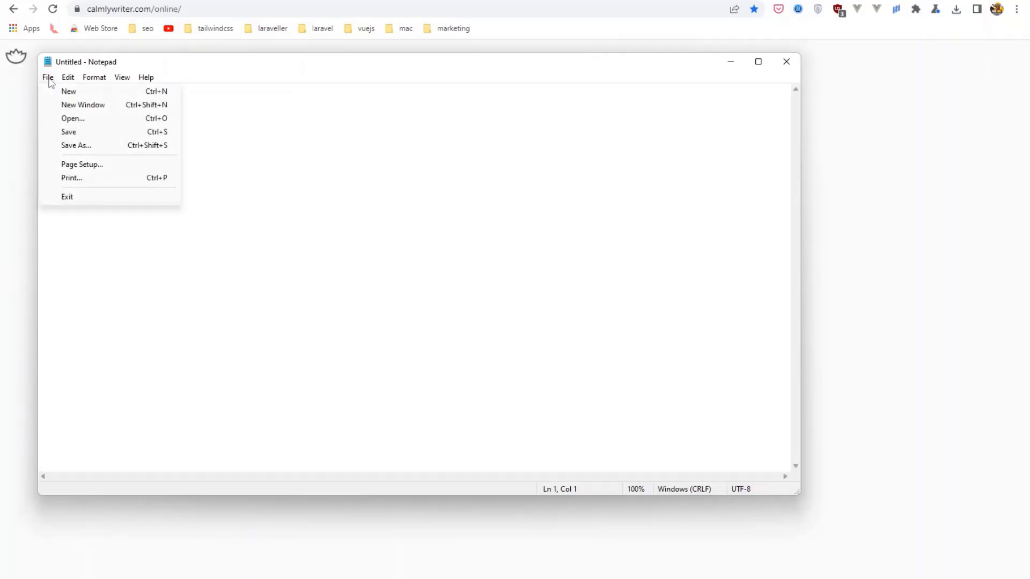
Open C:\Windows\System32\Drivers\etc\hosts in Notepad using the path from the notes
{"action": "left_click", "coordinate": [77, 121]}
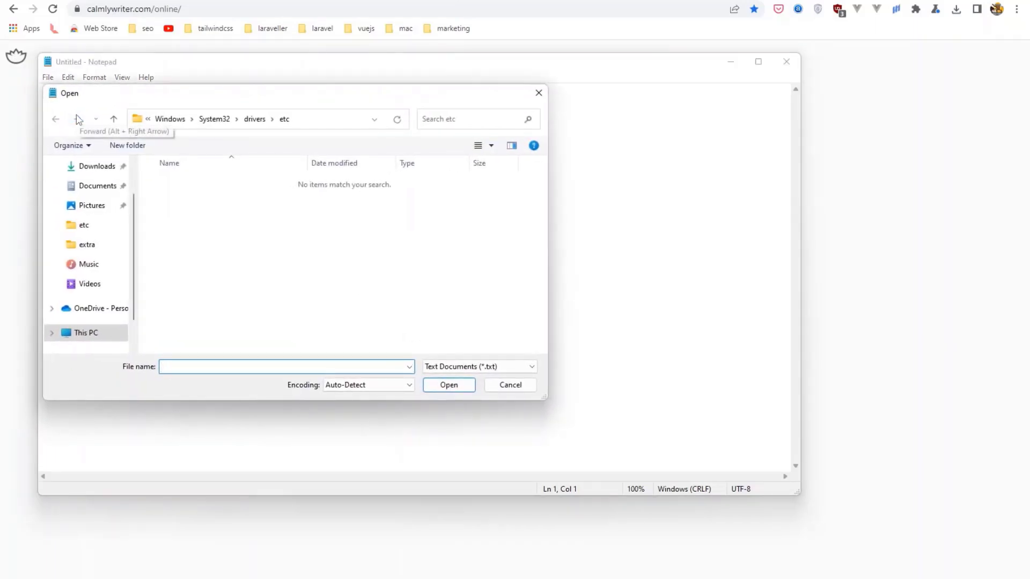
{"action": "left_click", "coordinate": [257, 523]}
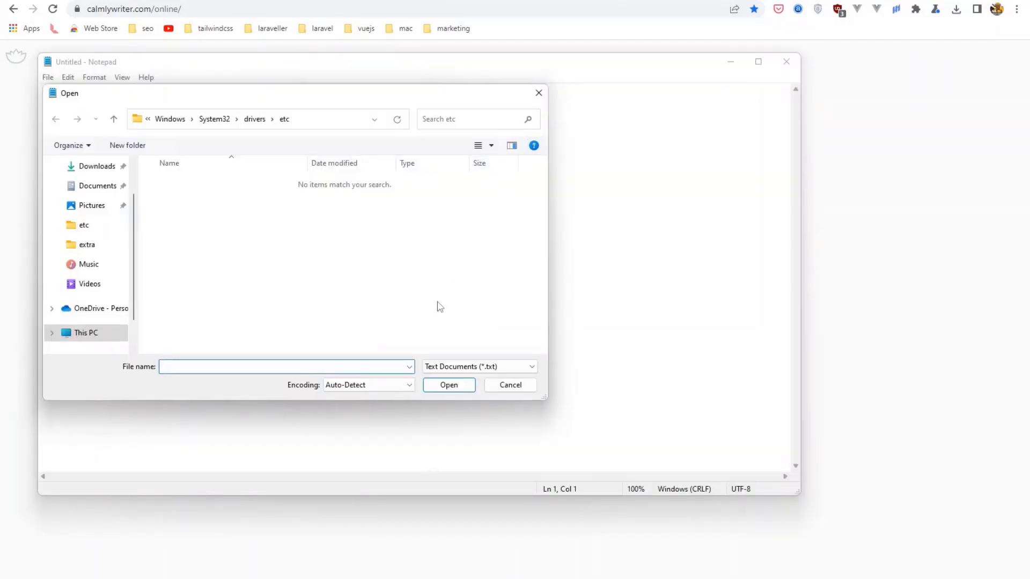
{"action": "key", "text": "ctrl+v"}
{"action": "left_click", "coordinate": [448, 386]}
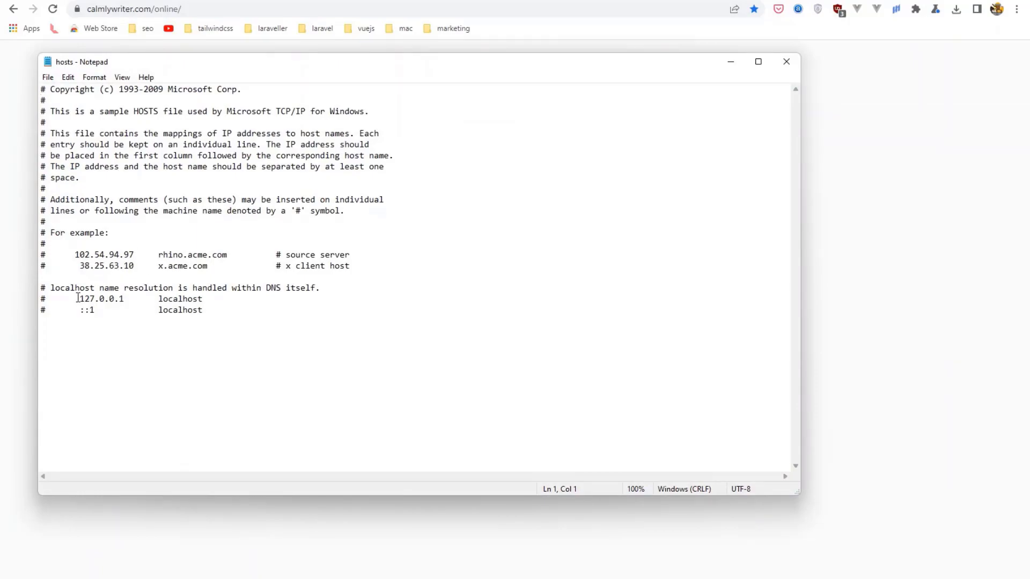
Uncomment 127.0.0.1 localhost, add a 127.0.0.1 win-app.test entry, and save the hosts file
{"action": "left_click_drag", "start_coordinate": [77, 299], "coordinate": [36, 299]}
{"action": "key", "text": "Delete"}
{"action": "left_click", "coordinate": [170, 298]}
{"action": "left_click_drag", "start_coordinate": [170, 299], "coordinate": [45, 299]}
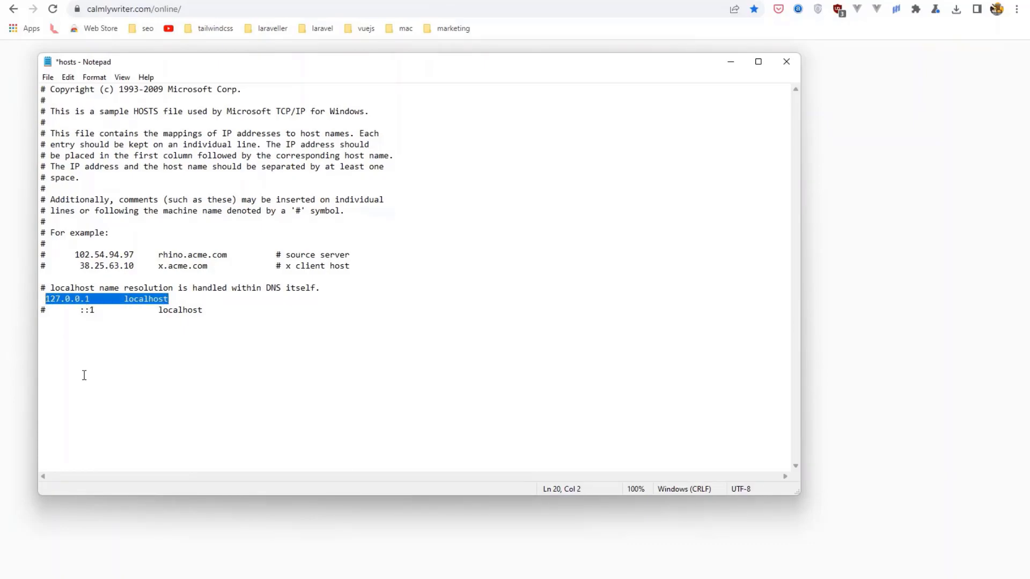
{"action": "left_click", "coordinate": [218, 323]}
{"action": "key", "text": "Return"}
{"action": "key", "text": "ctrl+v"}
{"action": "double_click", "coordinate": [131, 323]}
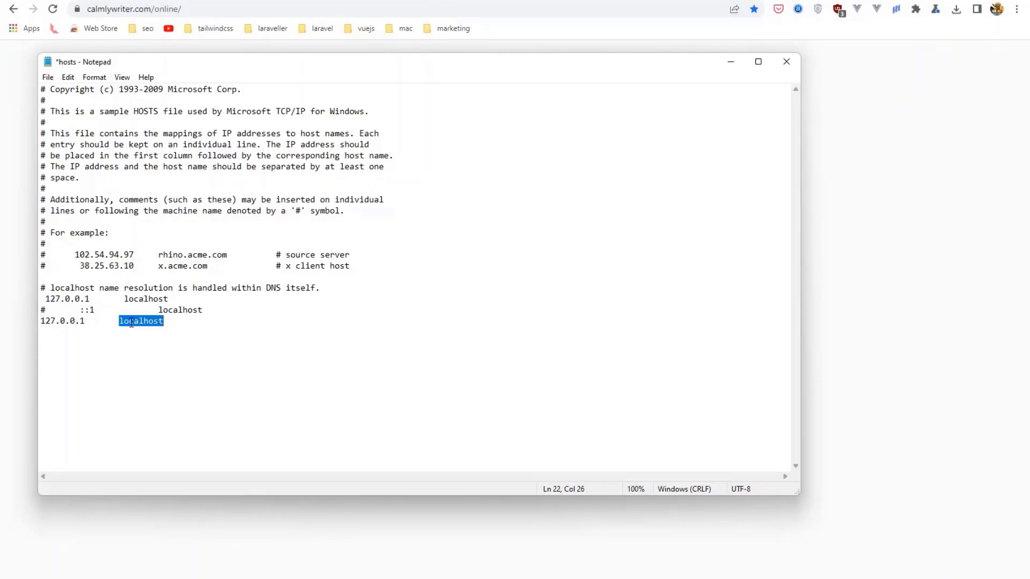
{"action": "type", "text": "win-app."}
{"action": "type", "text": "tes"}
{"action": "key", "text": "ctrl+s"}
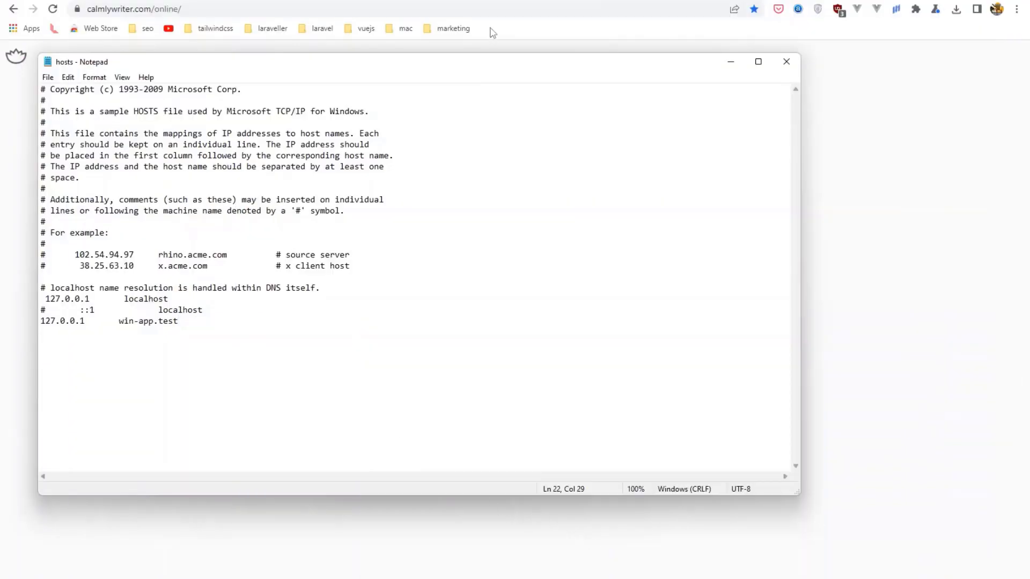
Restart Apache and MySQL in XAMPP Control Panel, then return to Chrome
{"action": "left_click", "coordinate": [649, 575]}
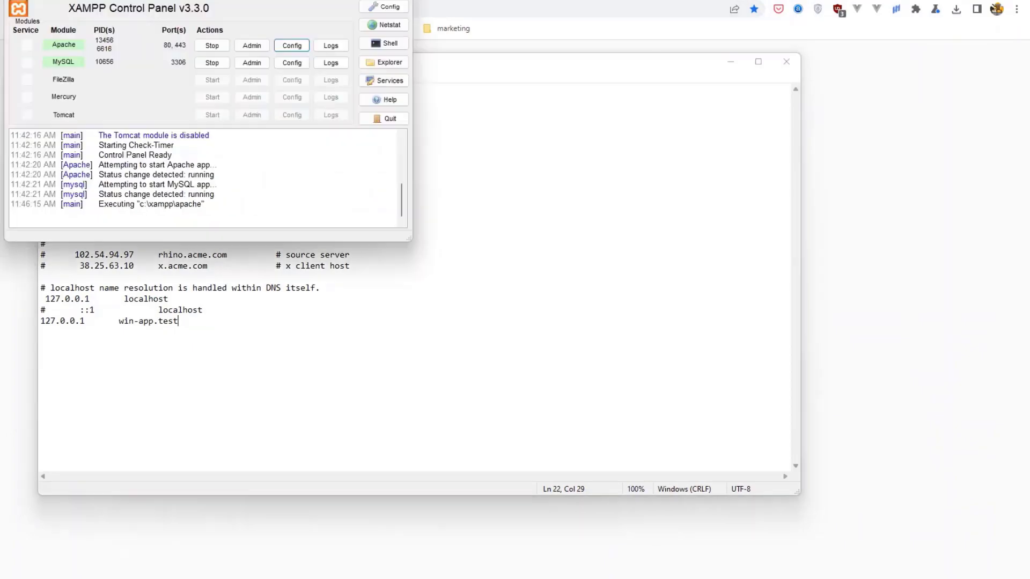
{"action": "left_click", "coordinate": [212, 46]}
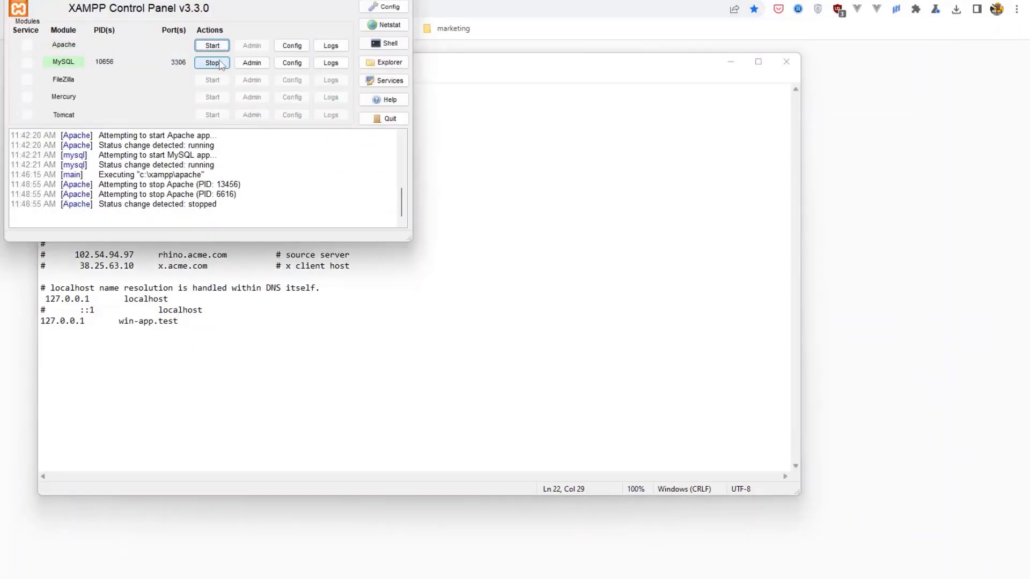
{"action": "left_click", "coordinate": [214, 46]}
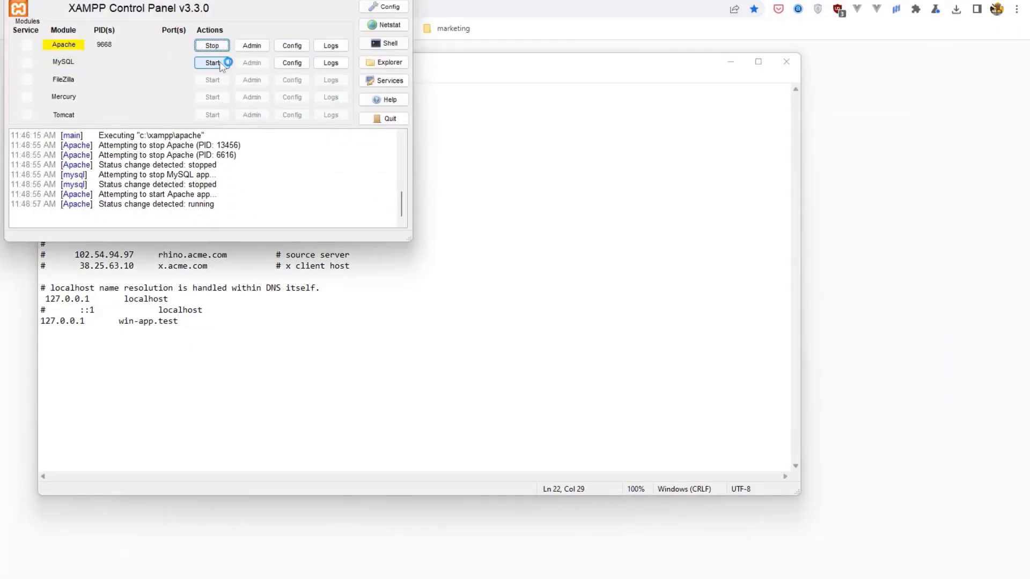
{"action": "left_click", "coordinate": [212, 64]}
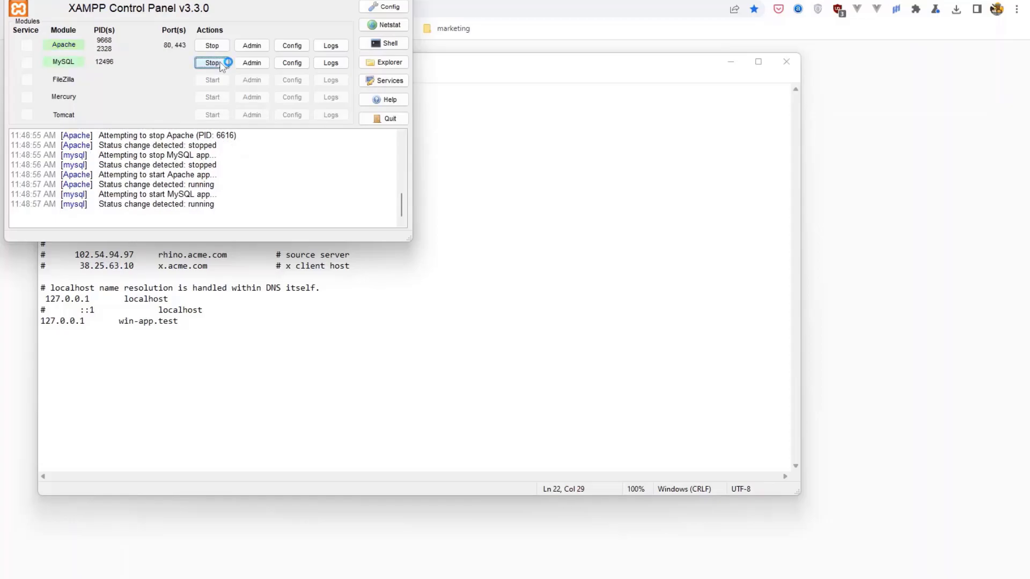
{"action": "left_click", "coordinate": [645, 2]}
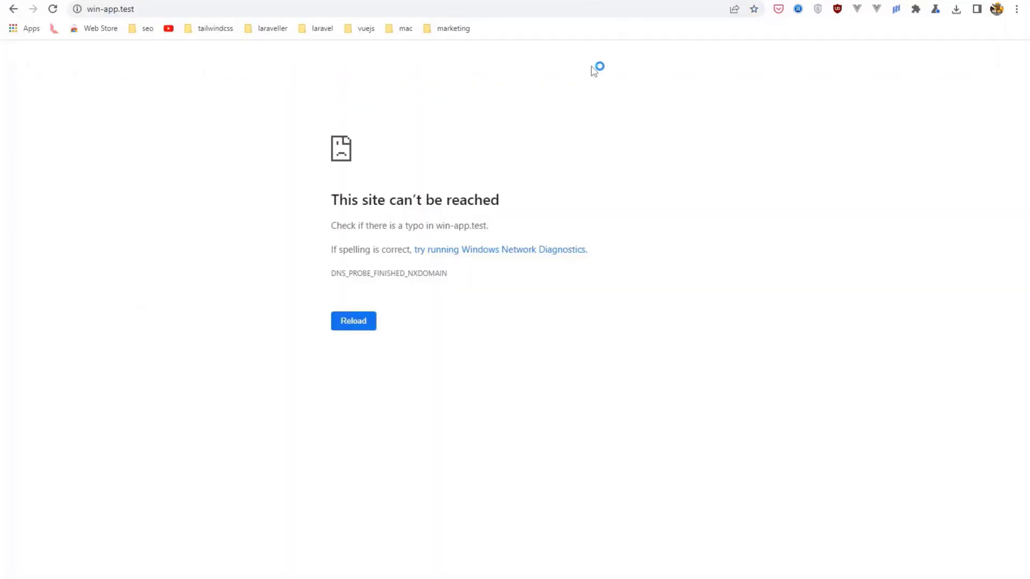
Reload win-app.test in Chrome to show the Laravel welcome page
{"action": "key", "text": "F5"}
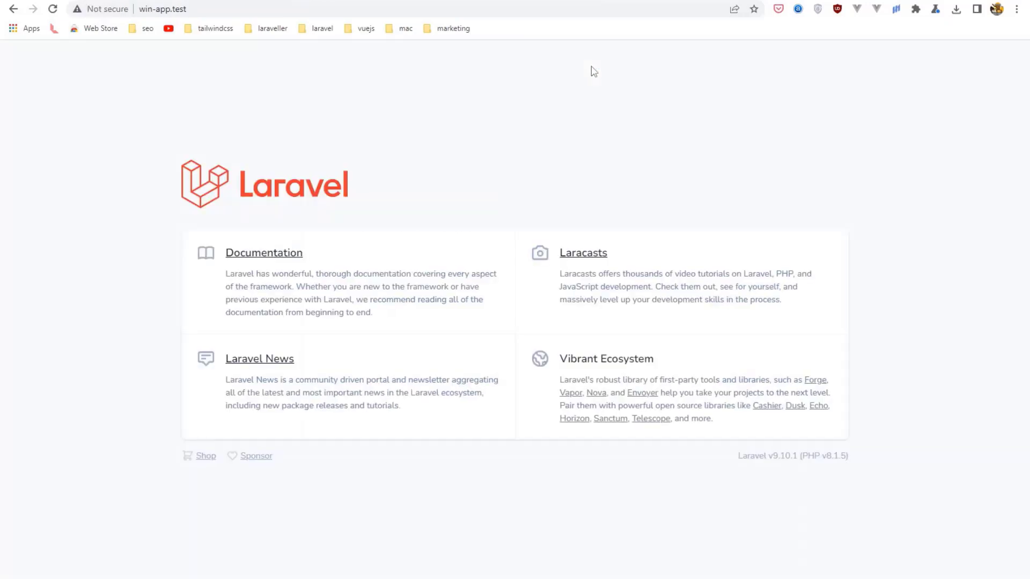